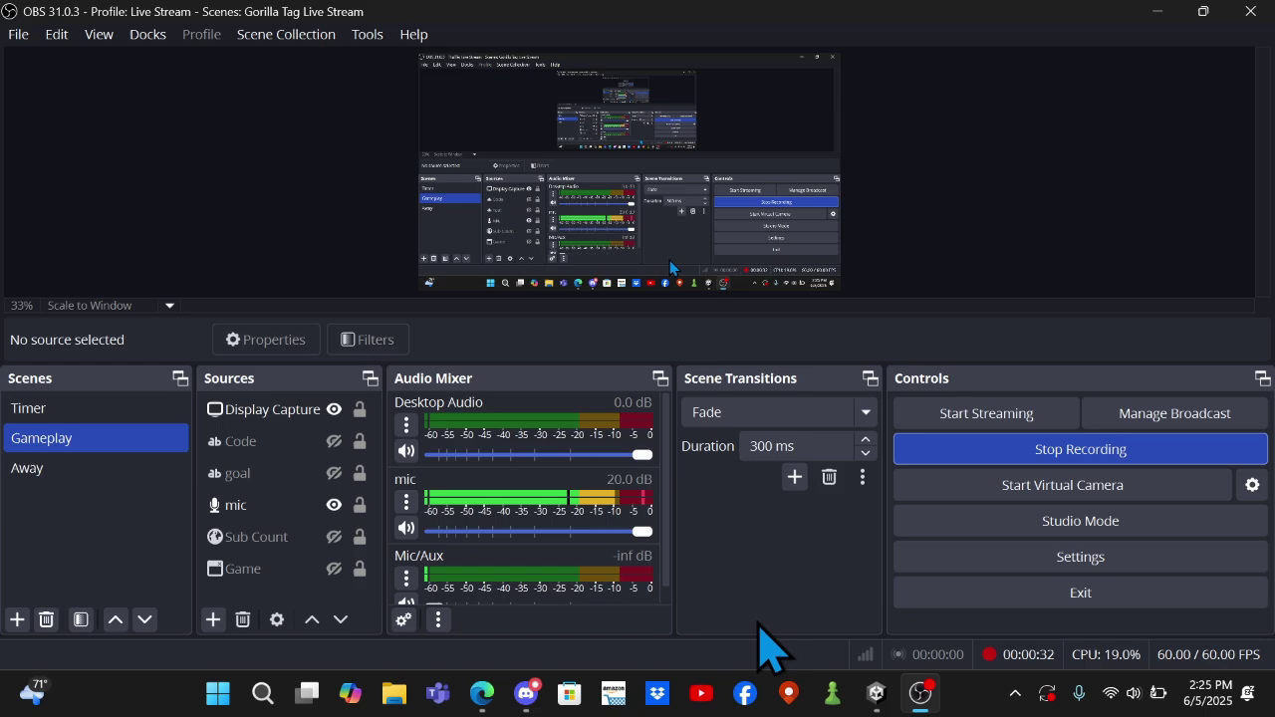
- Switch to Discord's name-computer channel while OBS keeps recording
left_click(526, 692)
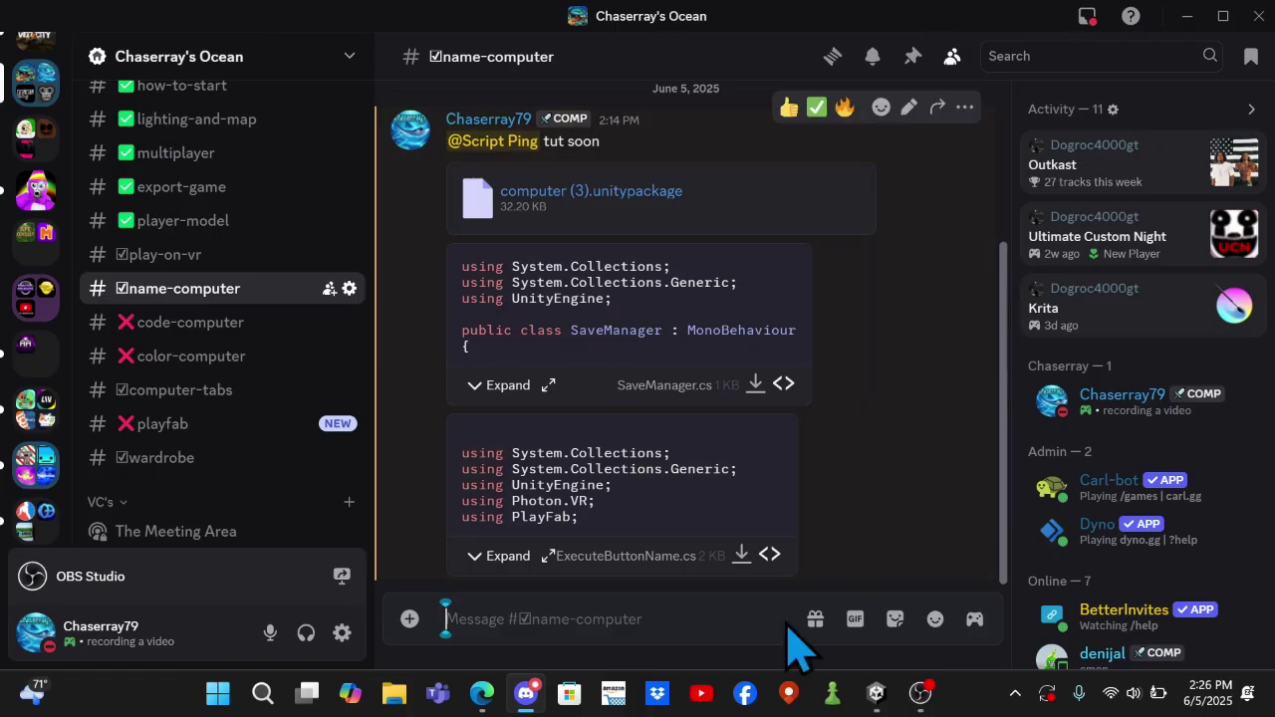
- Look over the channel's computer package and scripts, then switch to the Unity editor
scroll(233, 422, "down", 1)
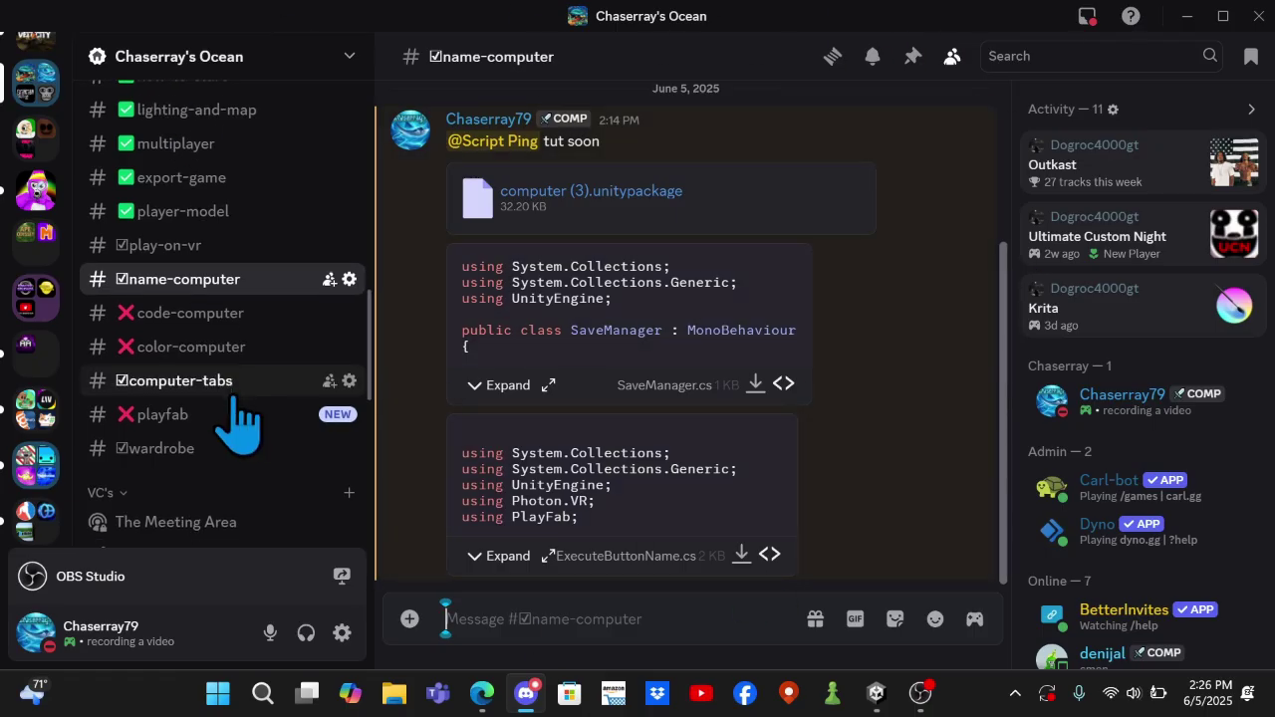
scroll(174, 328, "up", 3)
scroll(171, 367, "down", 2)
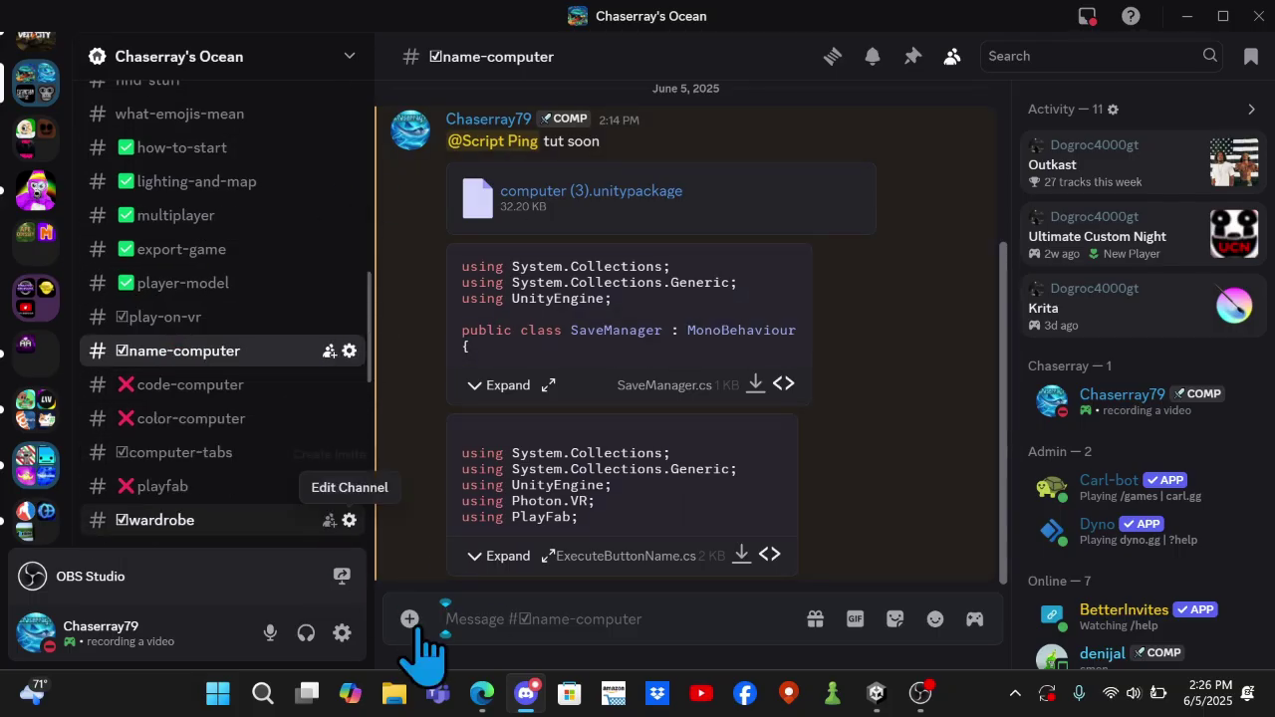
left_click(1031, 317)
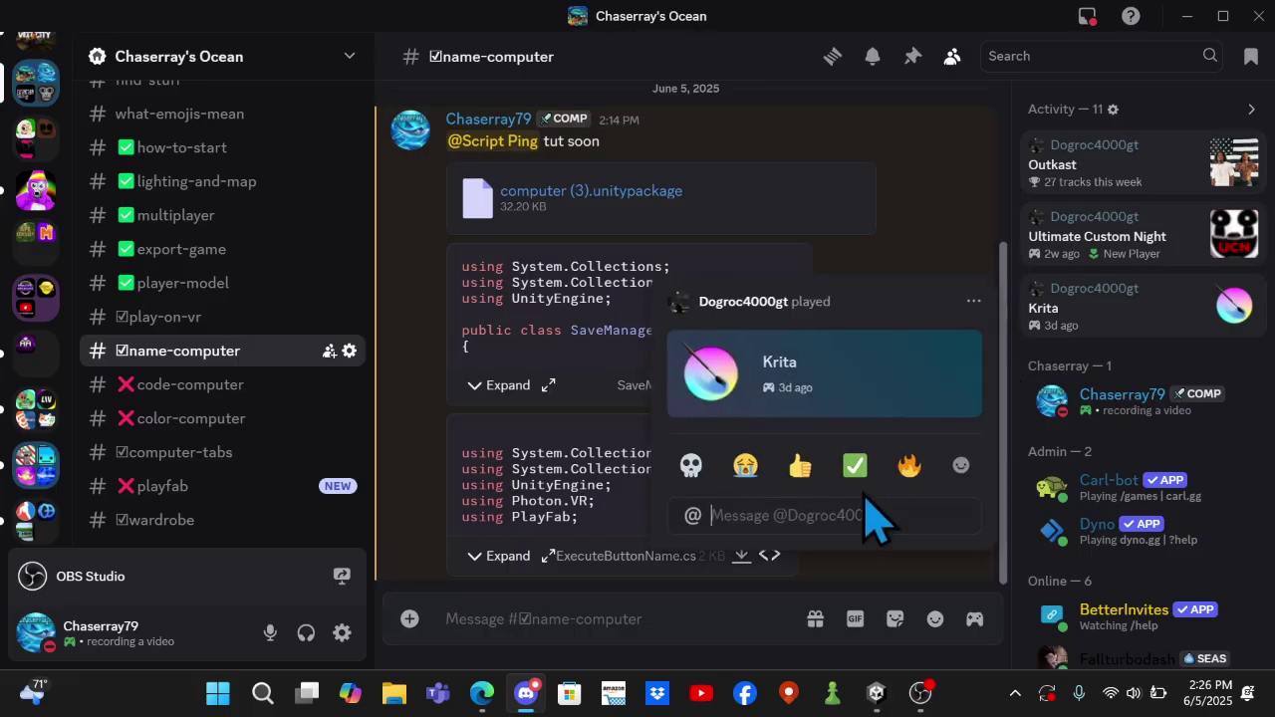
left_click(878, 695)
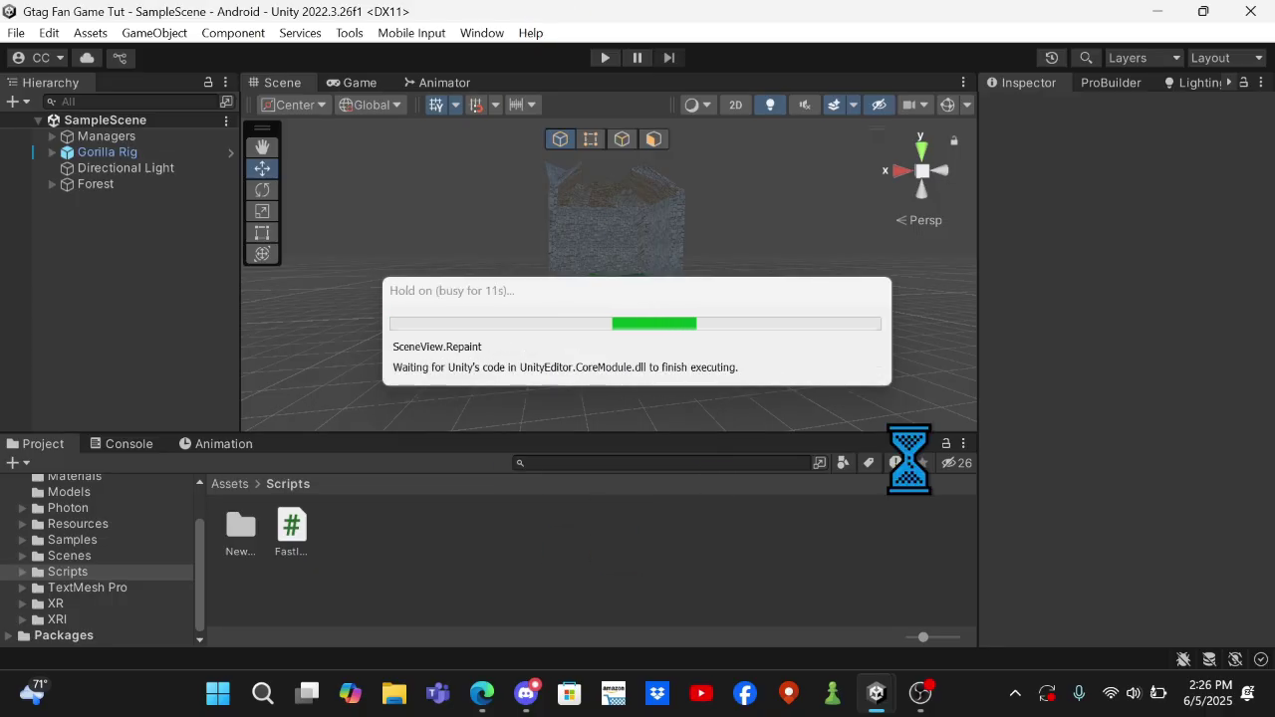
- Import SaveManager.cs from Downloads into the Assets/Scripts folder via Import New Asset
left_click(798, 558)
right_click(797, 556)
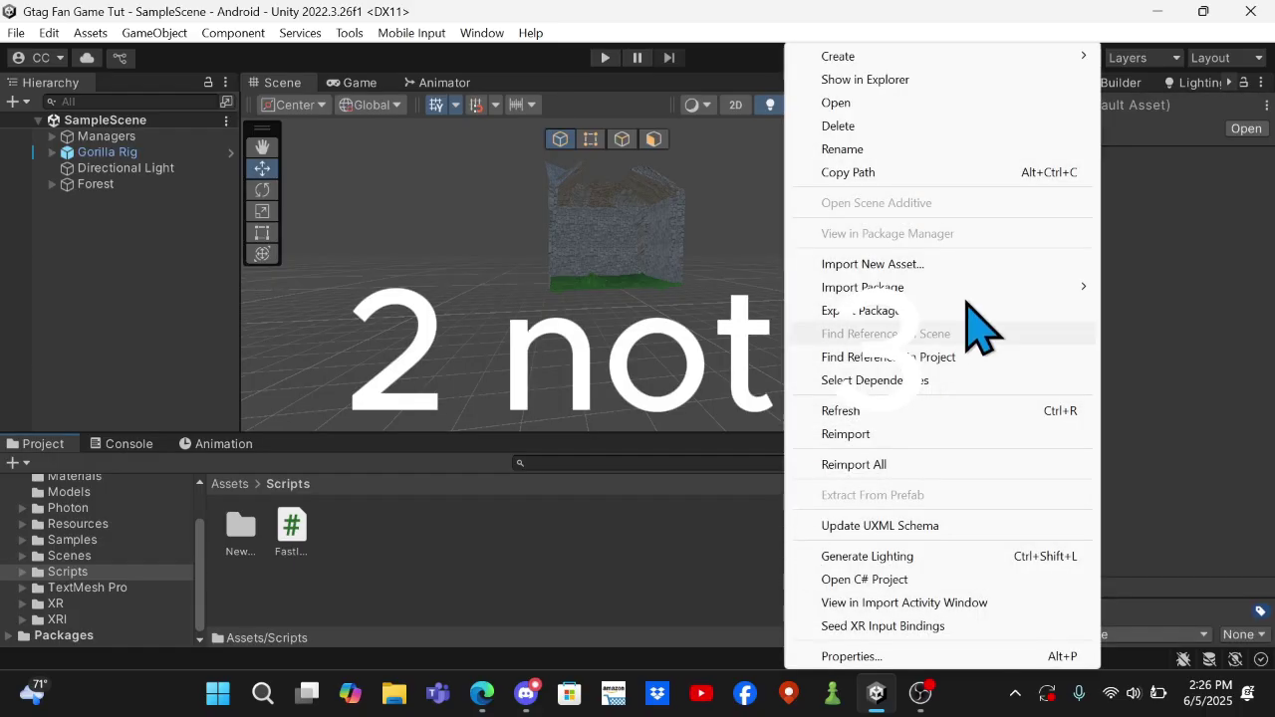
mouse_move(973, 299)
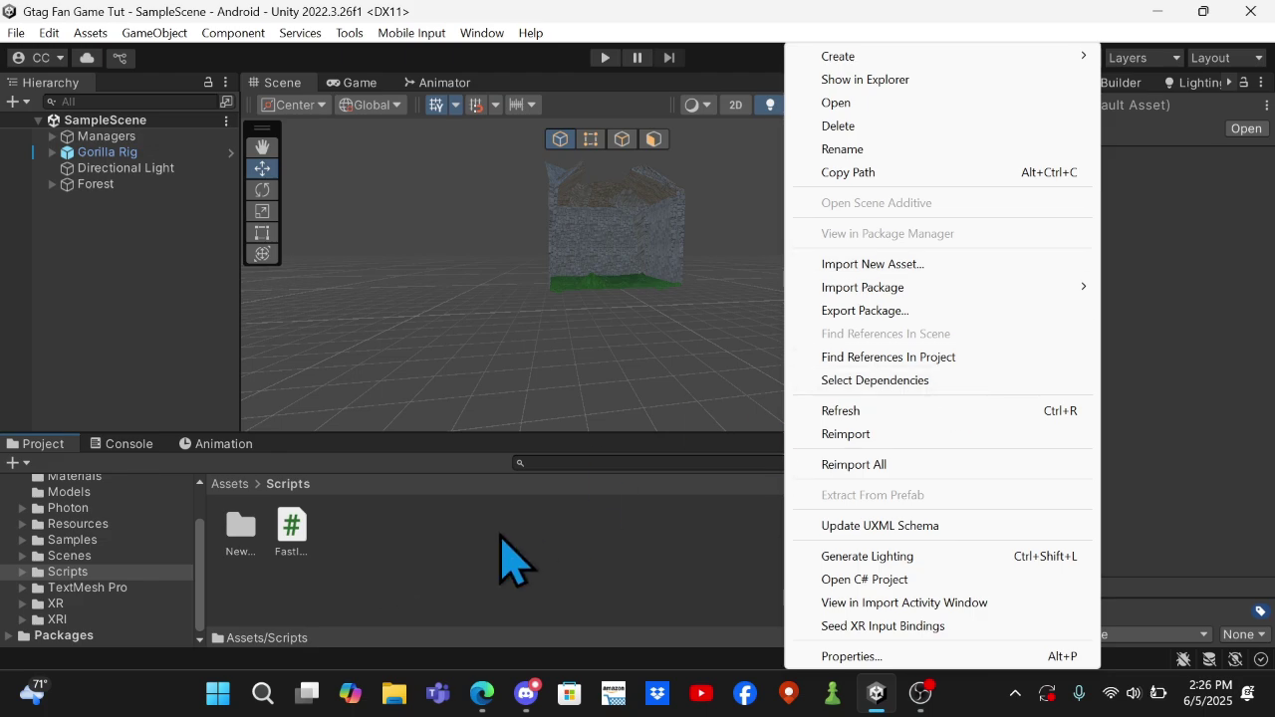
left_click(859, 265)
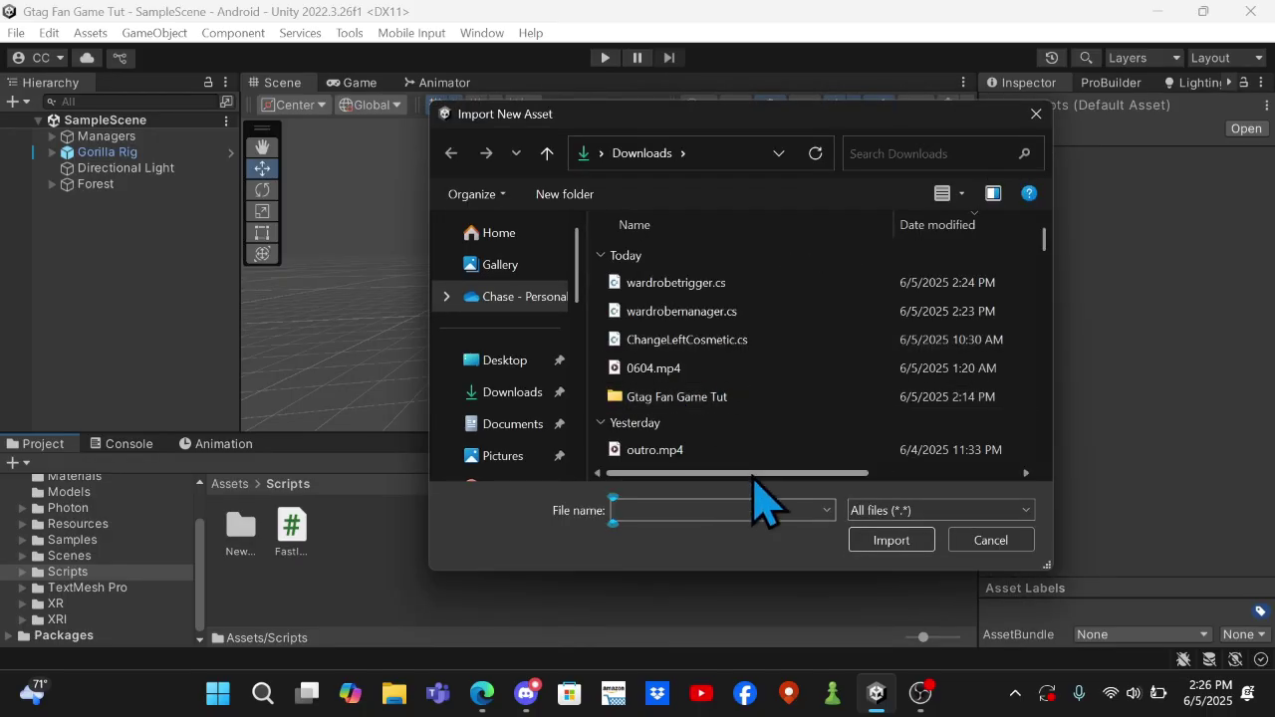
type("save")
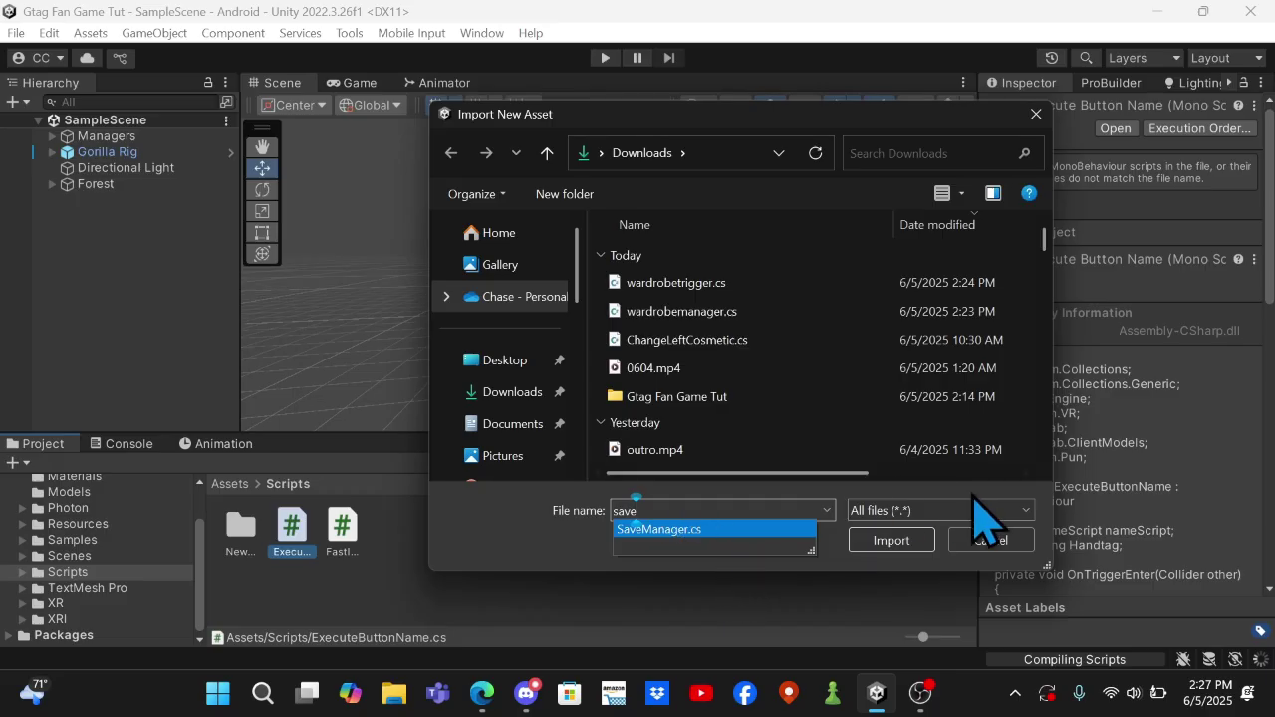
left_click(892, 541)
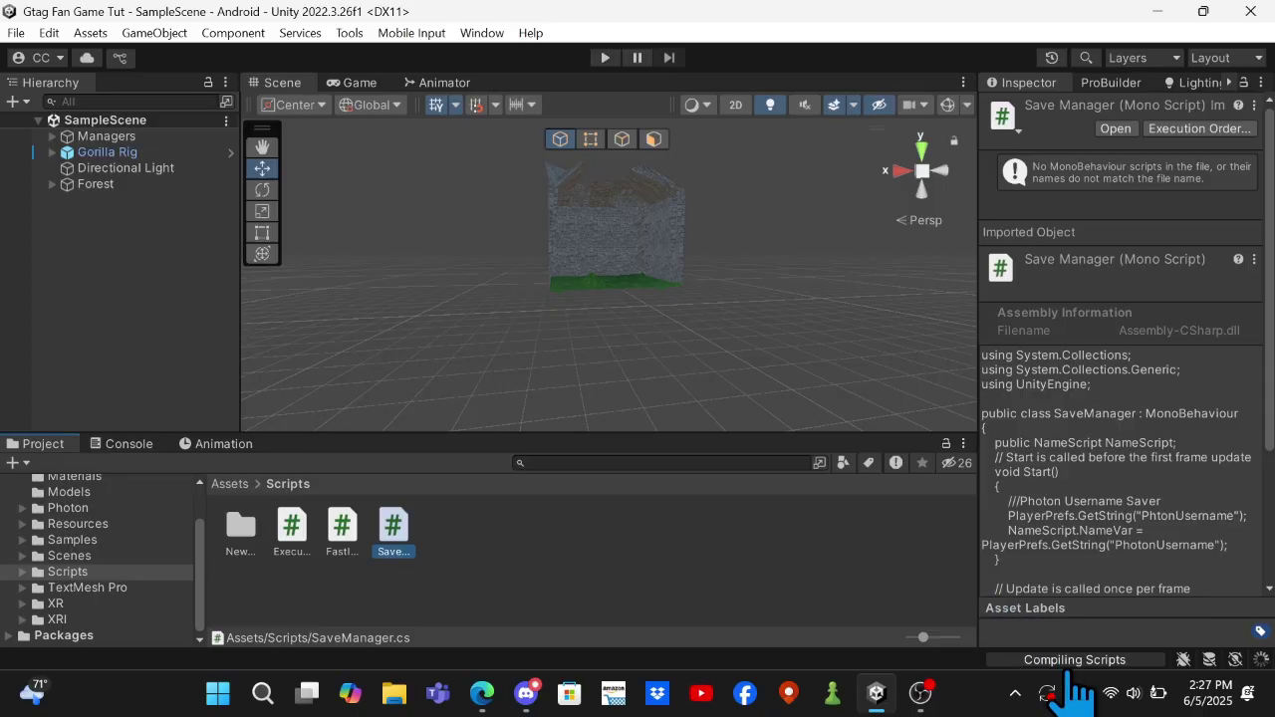
- Import every item of the computer (3).unitypackage custom package into Assets
scroll(128, 569, "up", 2)
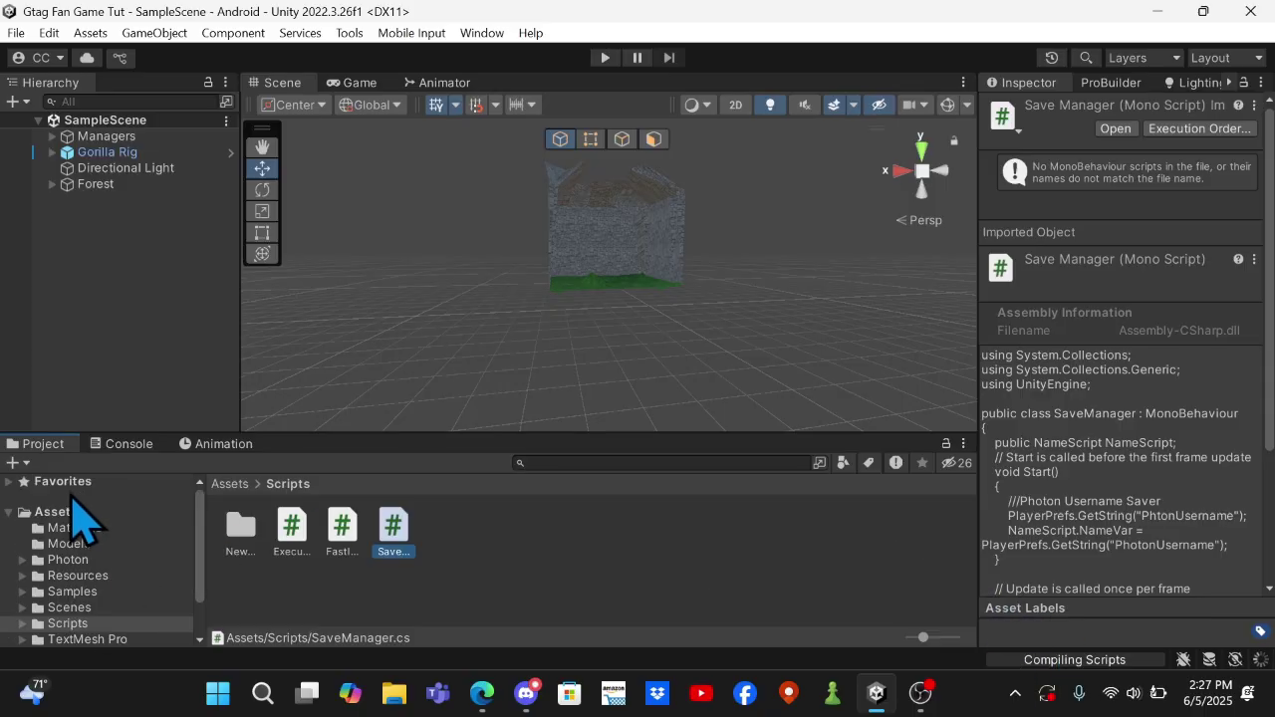
left_click(66, 513)
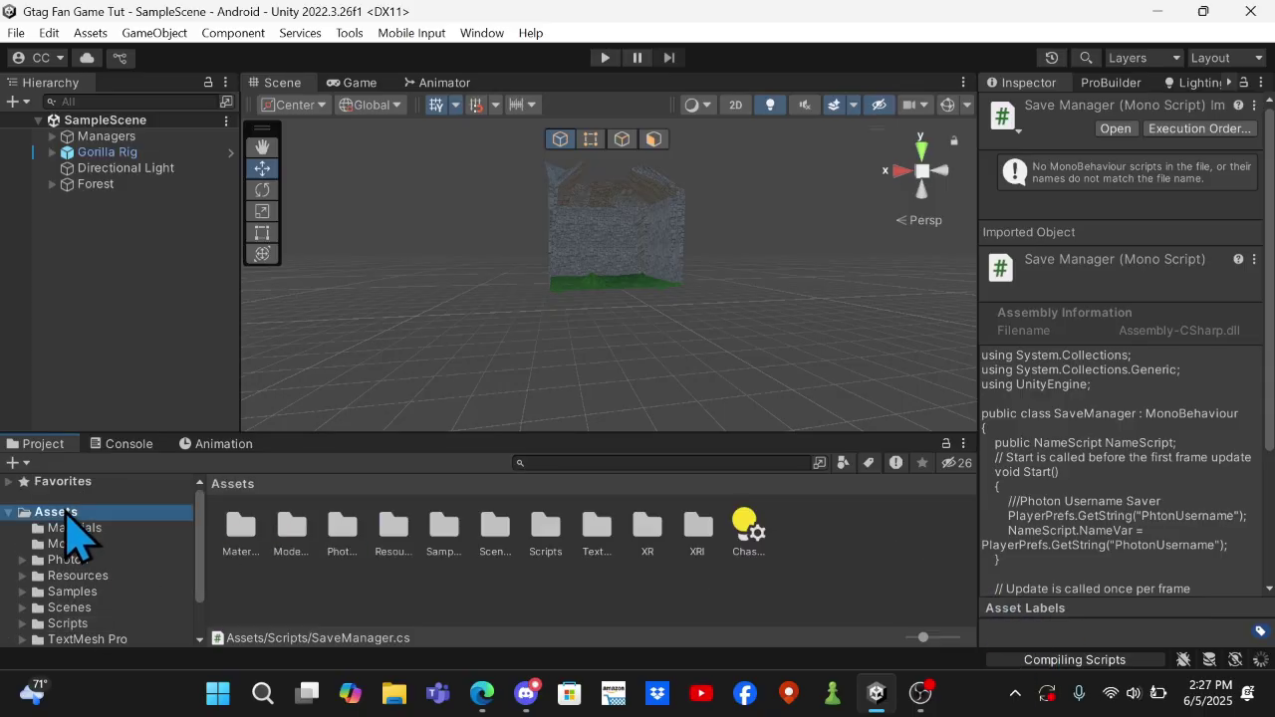
right_click(660, 588)
mouse_move(738, 289)
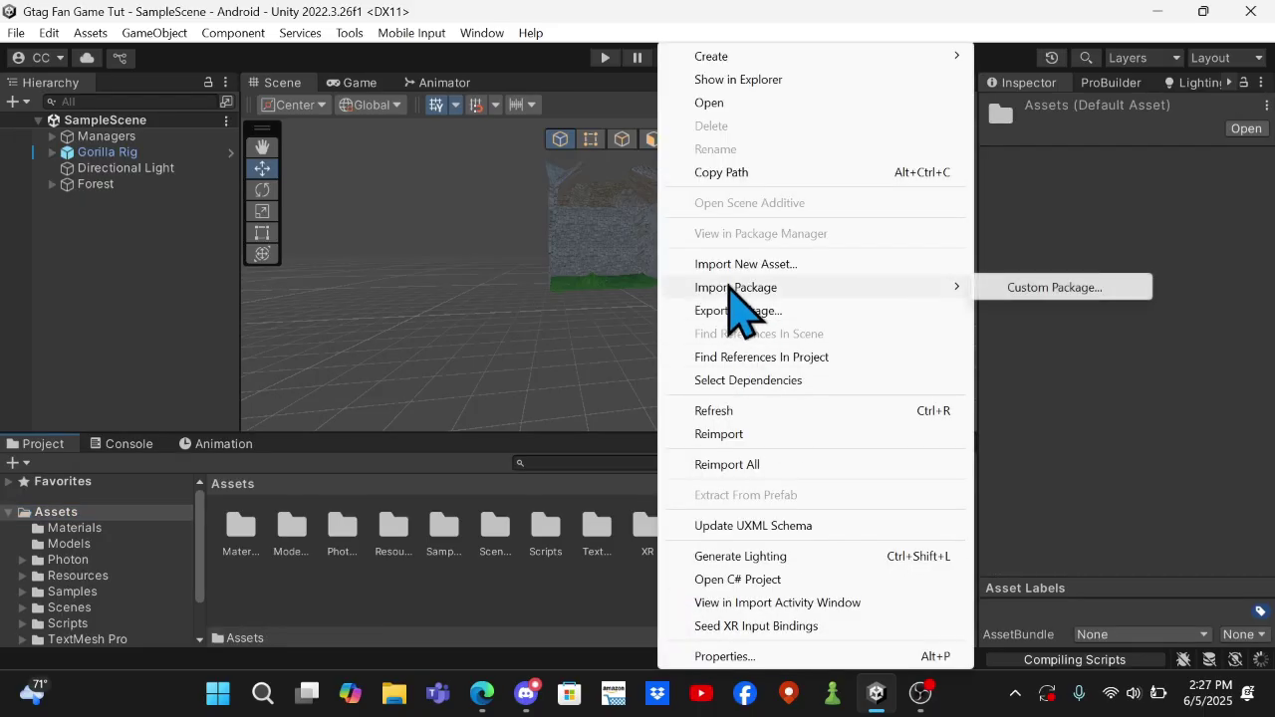
left_click(1047, 289)
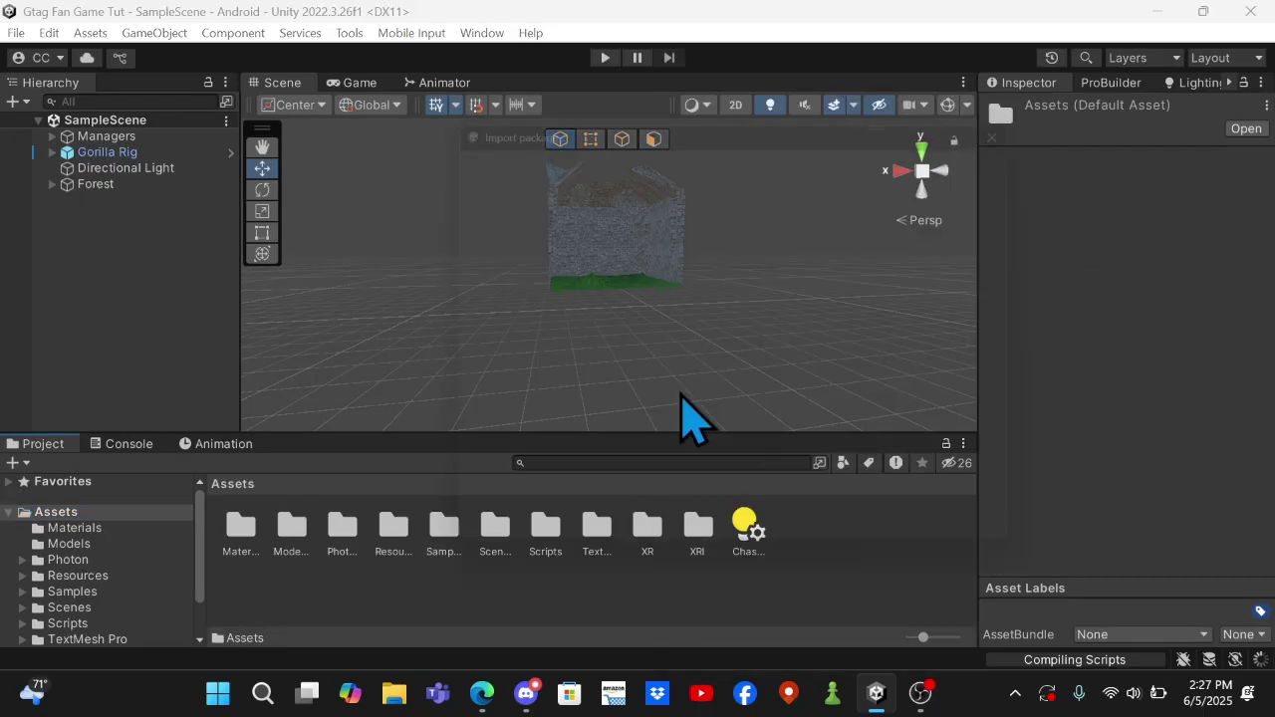
type("comp")
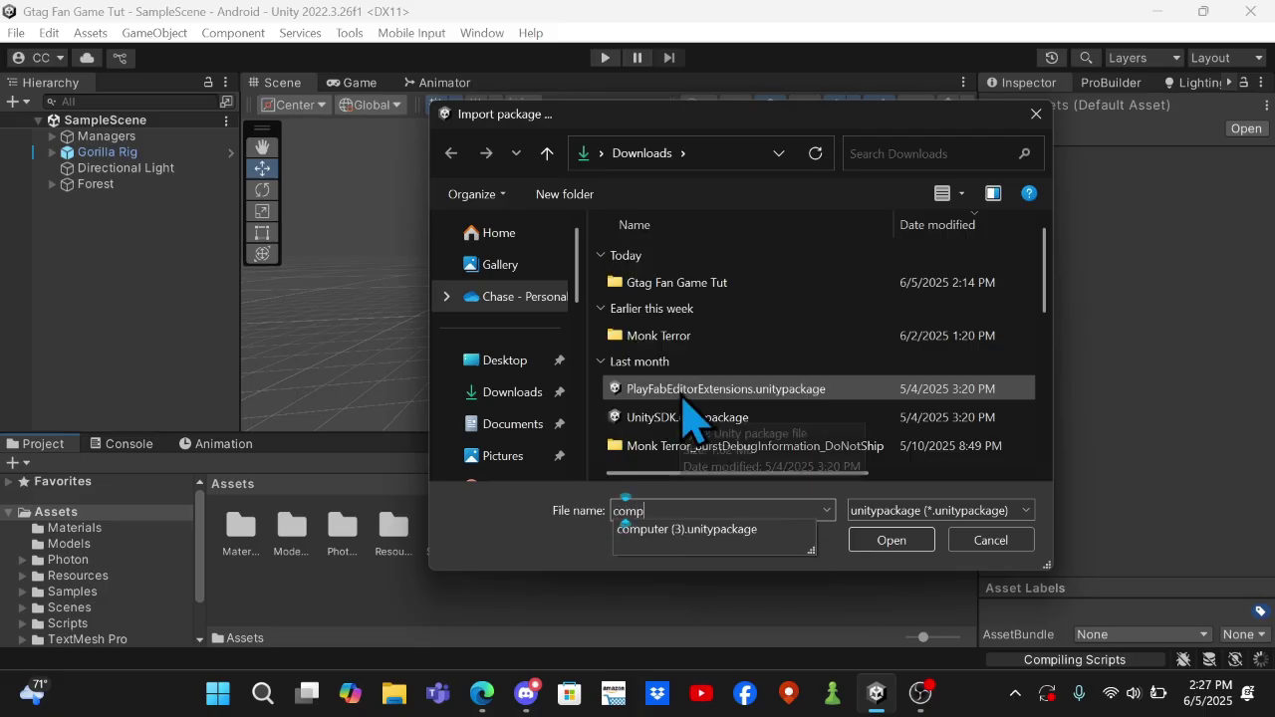
left_click(813, 532)
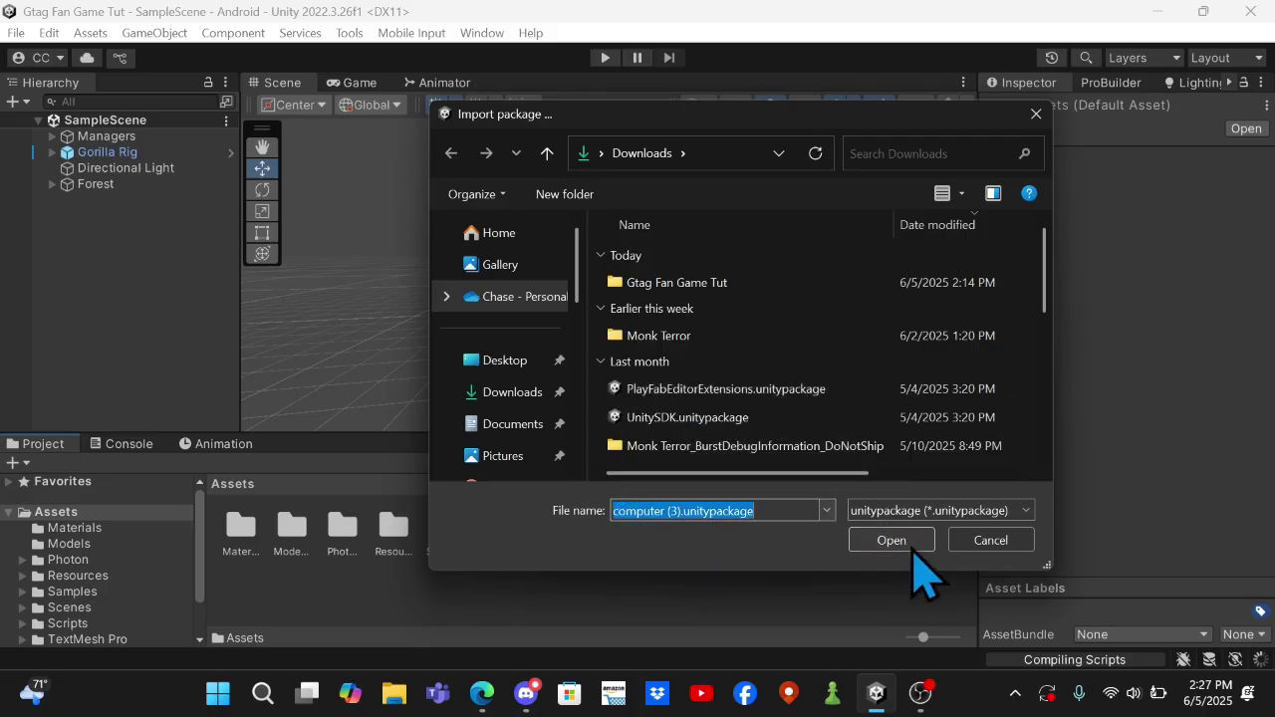
left_click(911, 548)
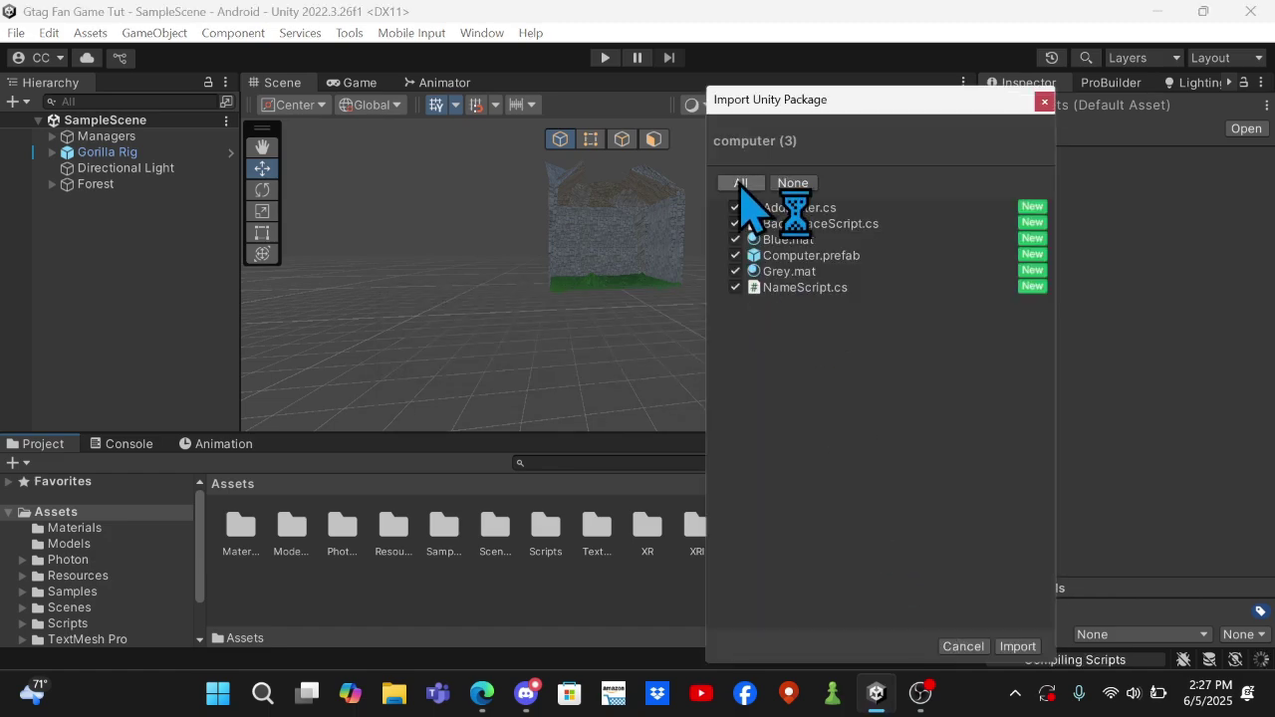
left_click(1017, 647)
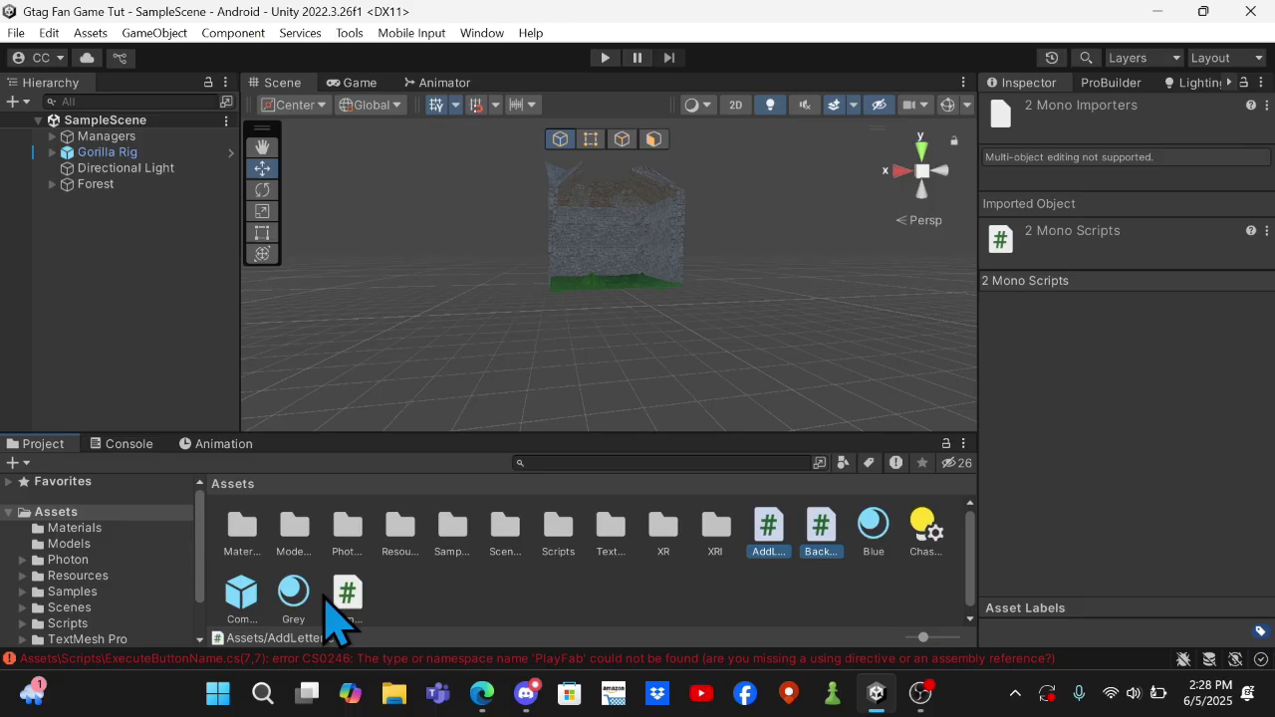
- Move the three scripts into Scripts, Blue and Grey into Materials, and the Computer prefab into Models
left_click_drag(360, 586, 795, 626)
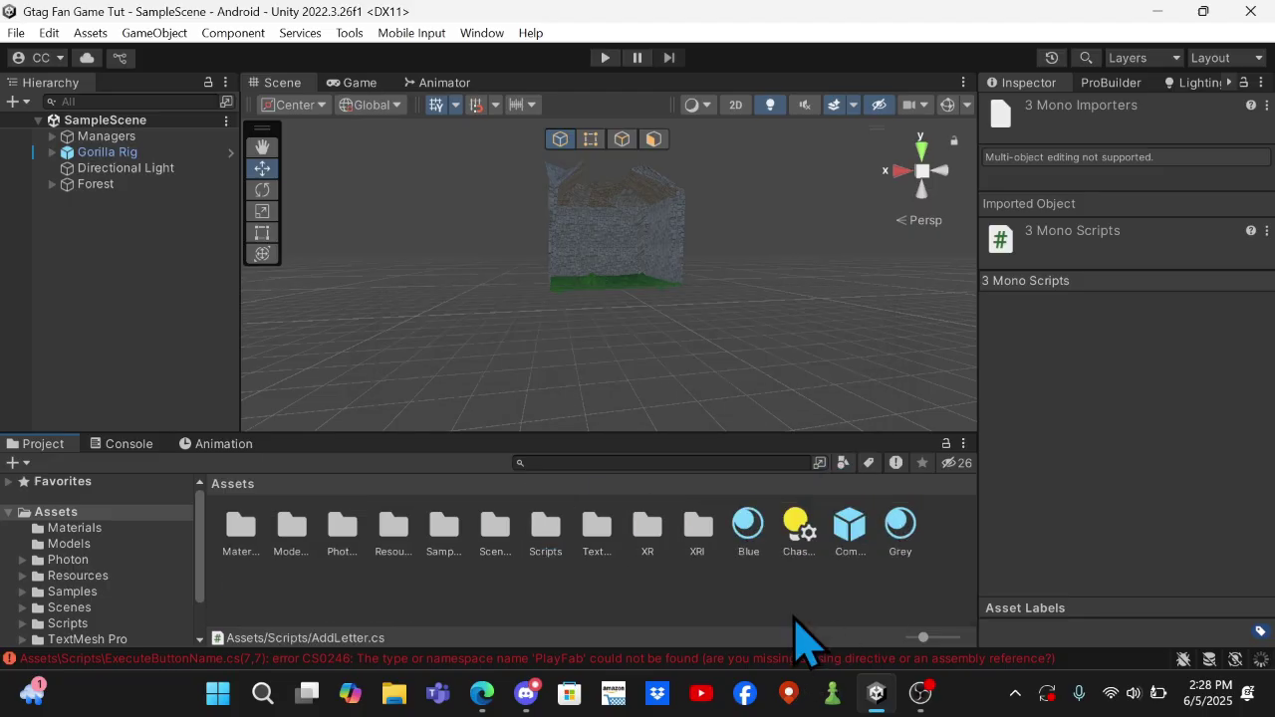
left_click(891, 546)
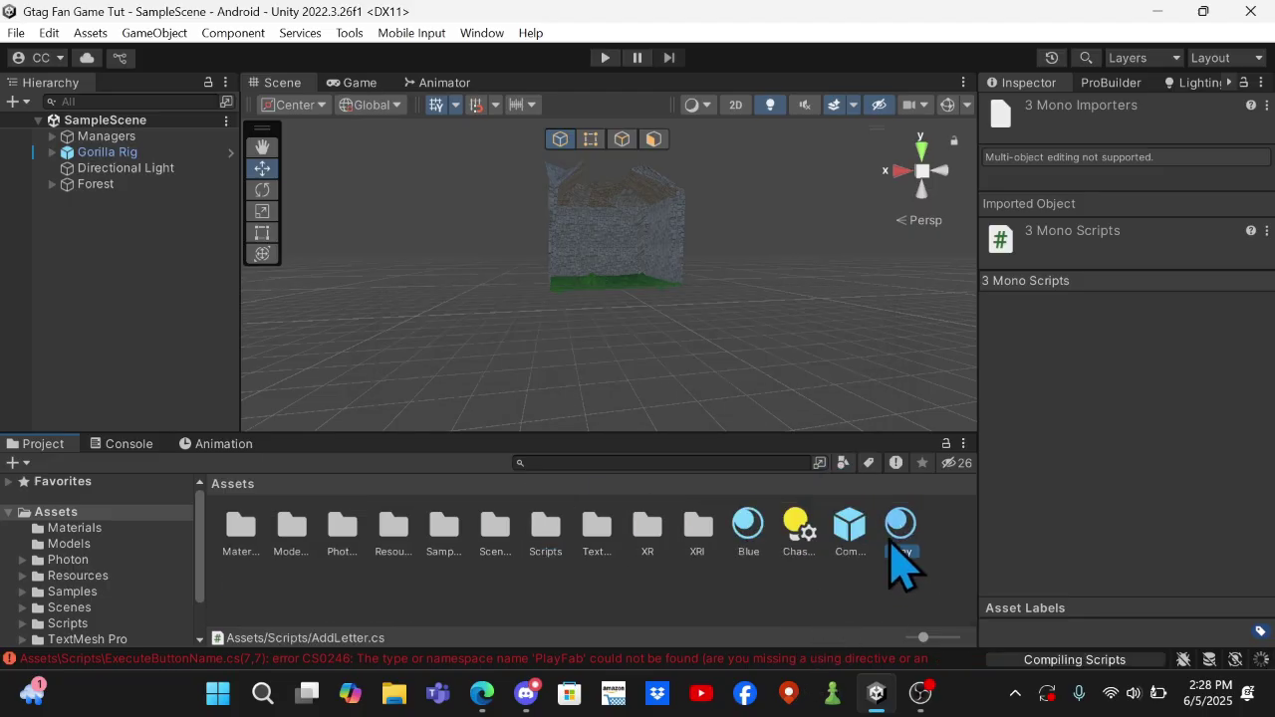
left_click(754, 549, "ctrl")
left_click_drag(754, 549, 250, 532)
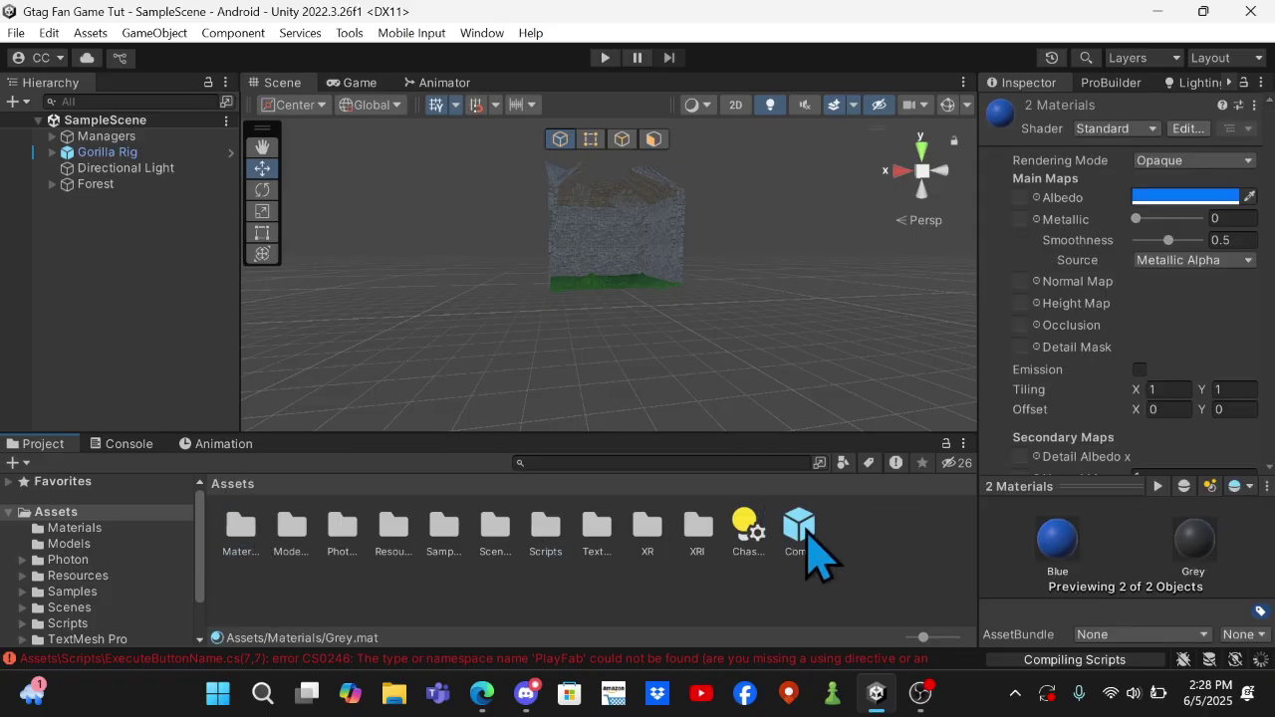
left_click_drag(809, 563, 295, 538)
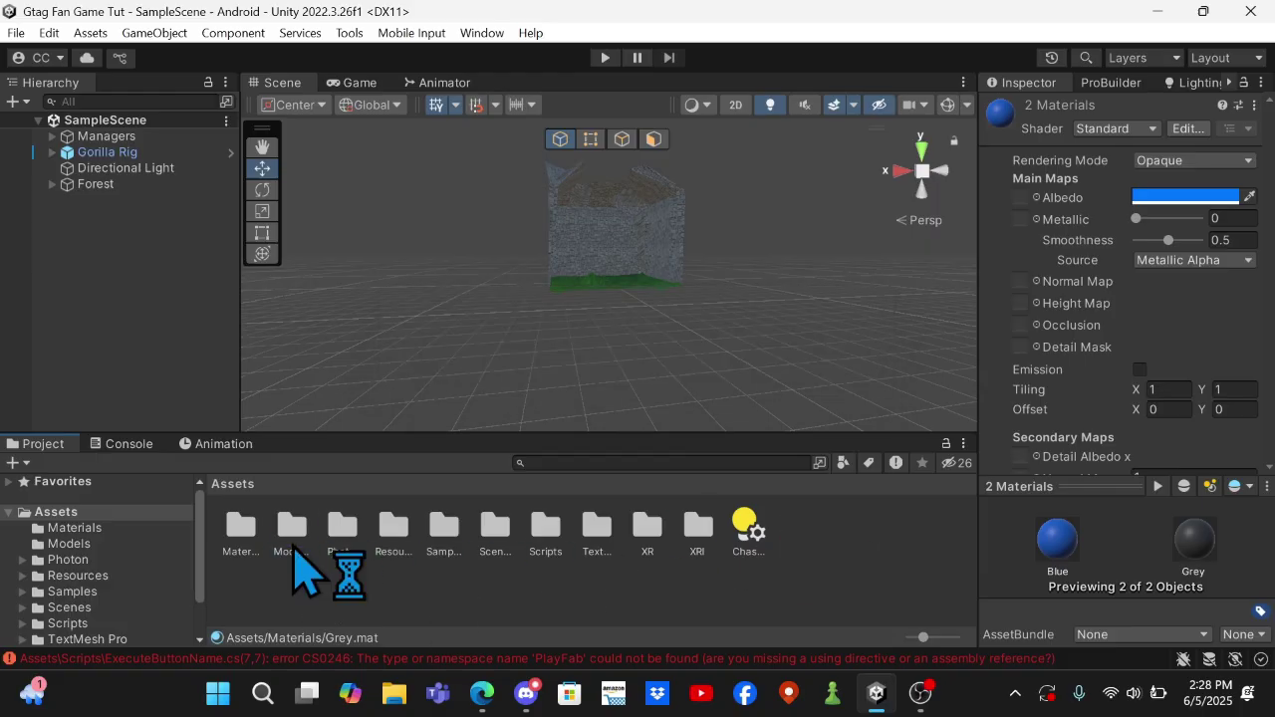
- Place the Computer prefab under Forest in the scene and slide it along X
double_click(303, 533)
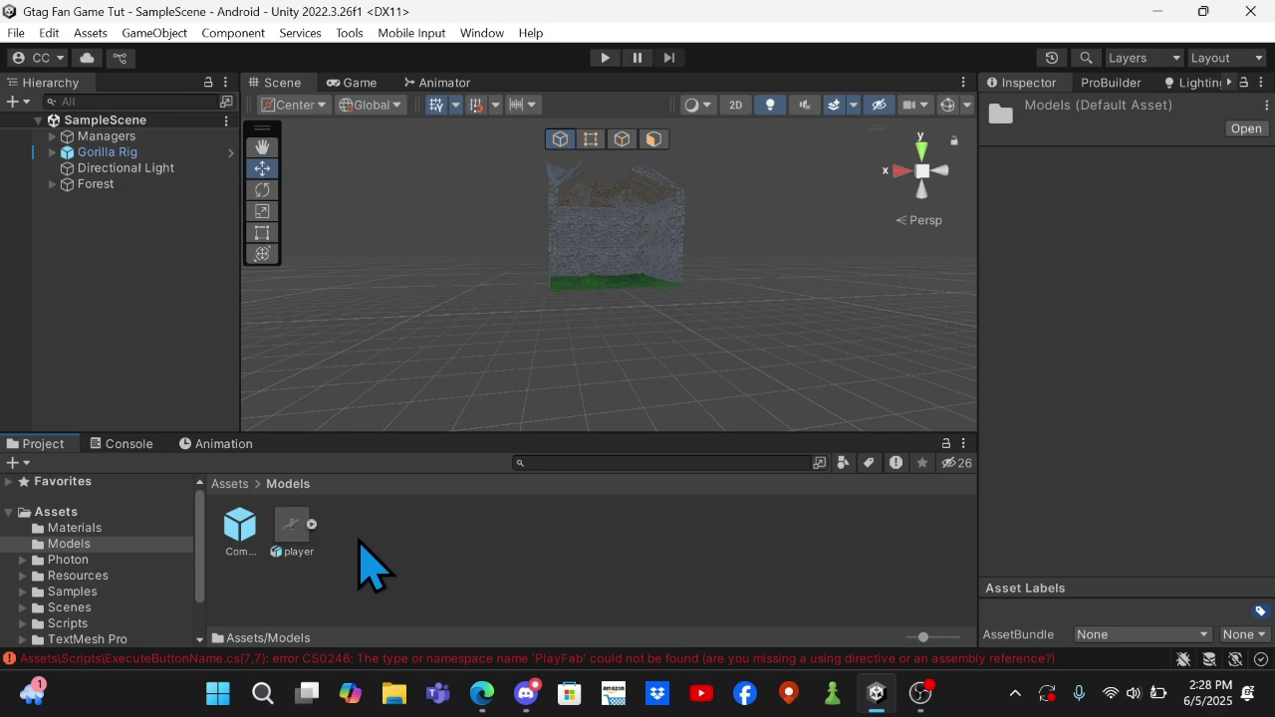
left_click_drag(247, 538, 97, 190)
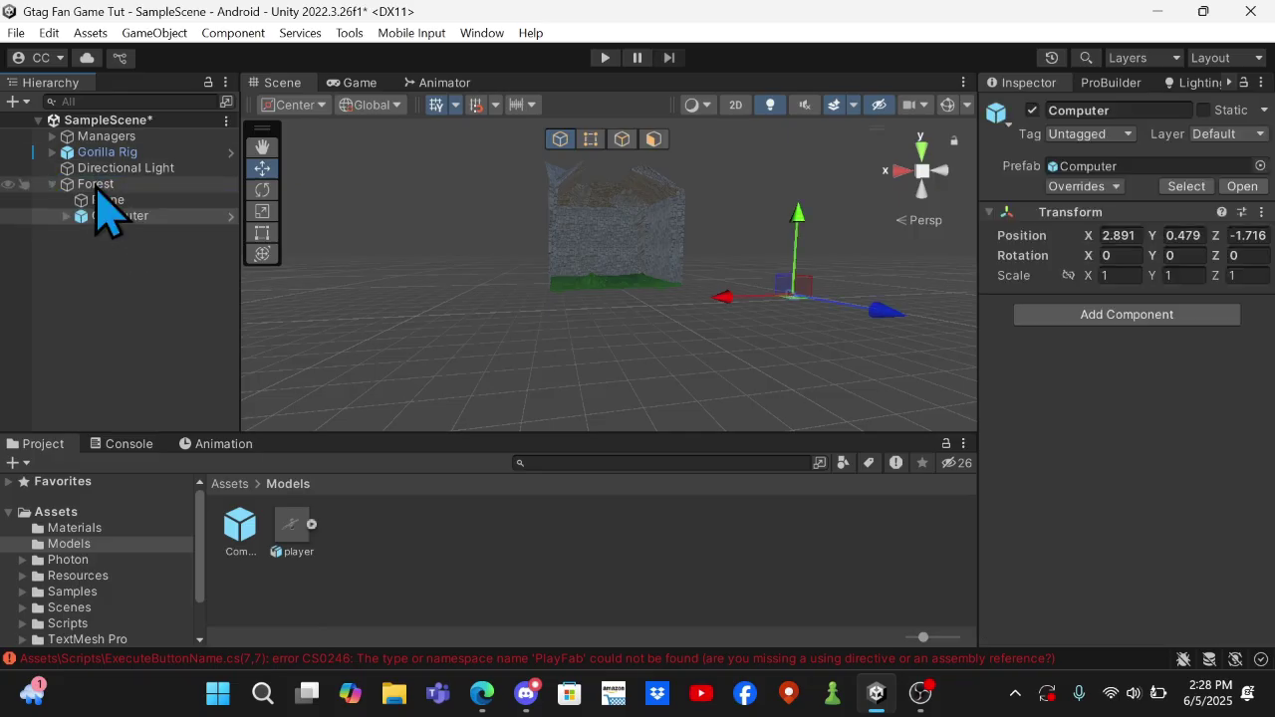
scroll(784, 333, "up", 2)
left_click_drag(805, 306, 468, 311)
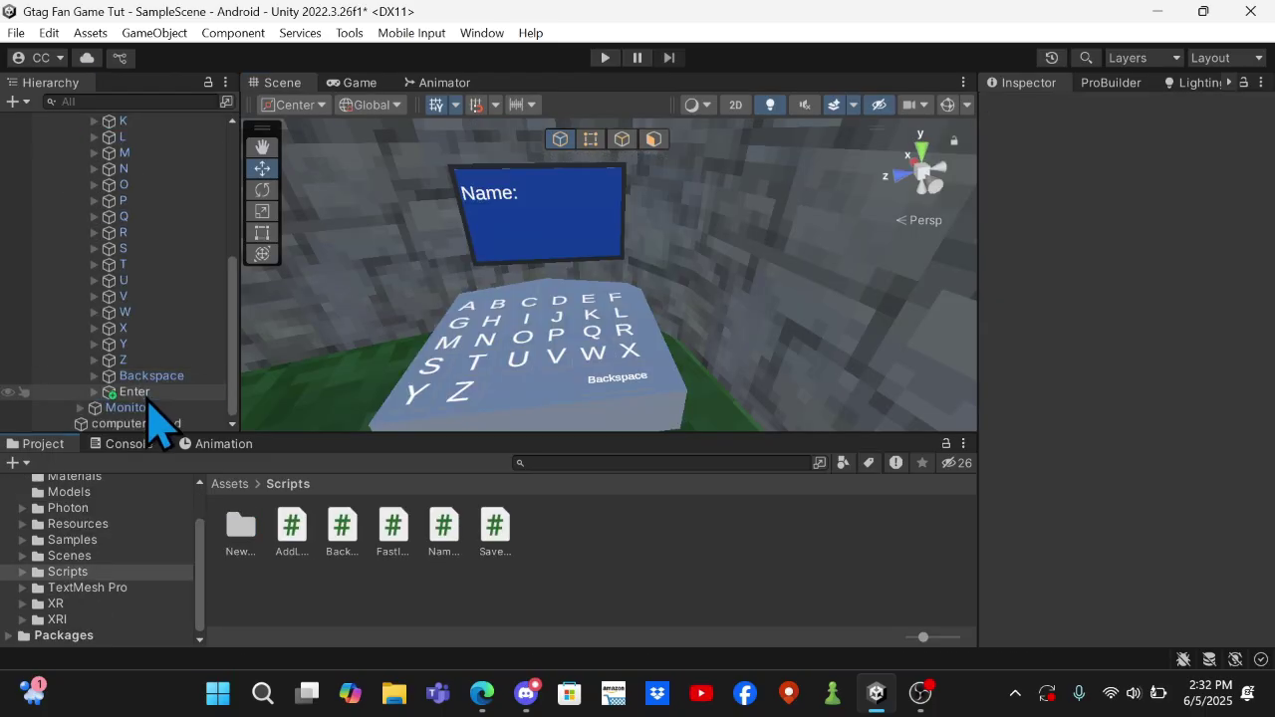
- Remove the missing script component from the keyboard's Enter key
left_click_drag(159, 391, 156, 362)
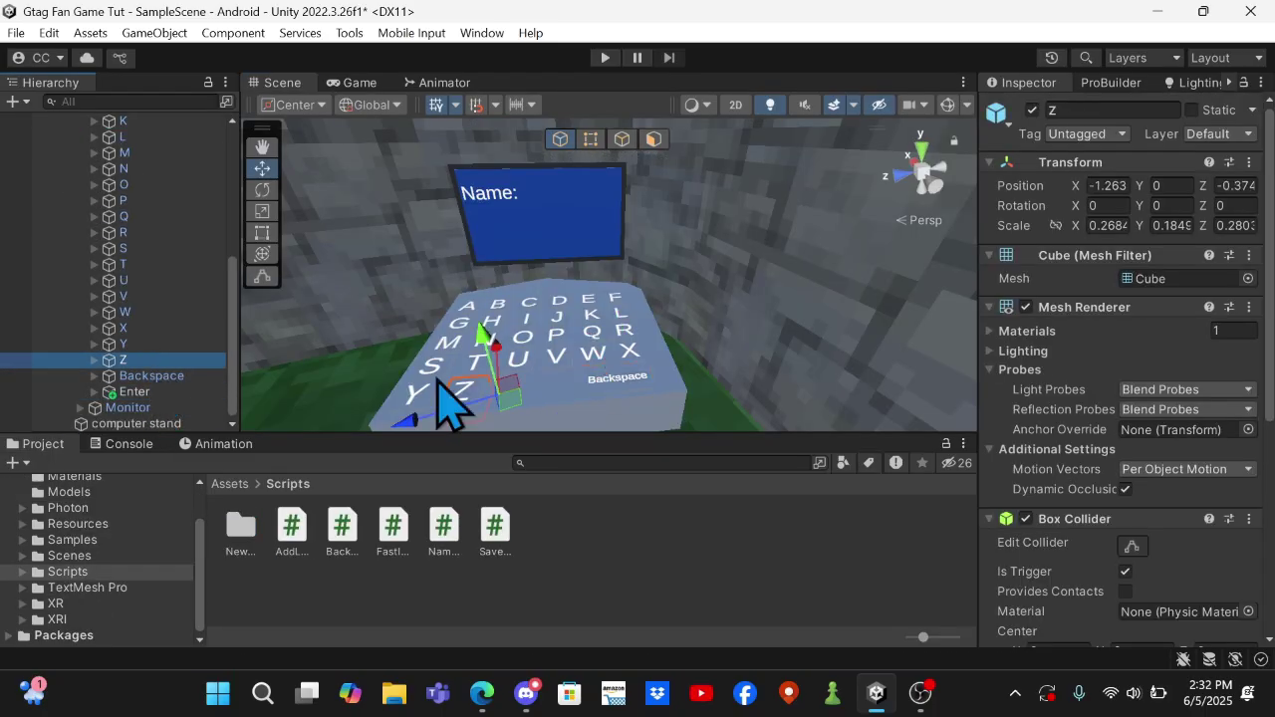
scroll(1116, 379, "down", 5)
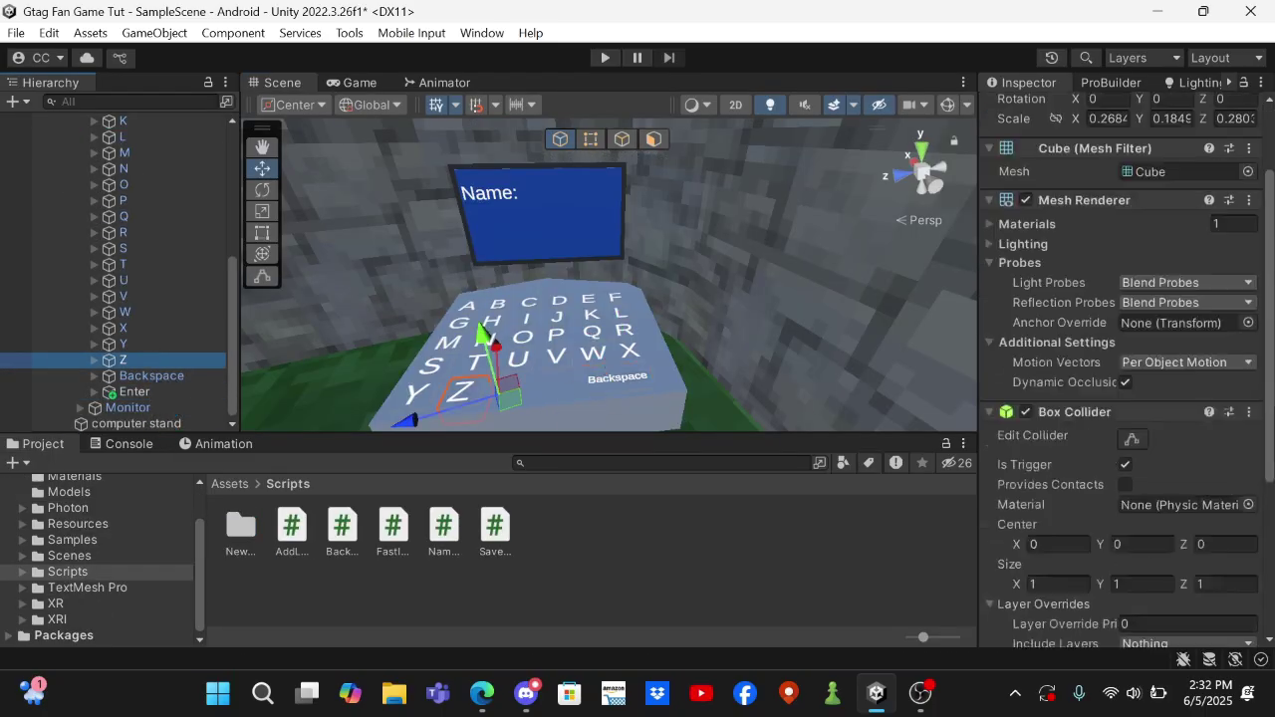
left_click(154, 377)
left_click(152, 392)
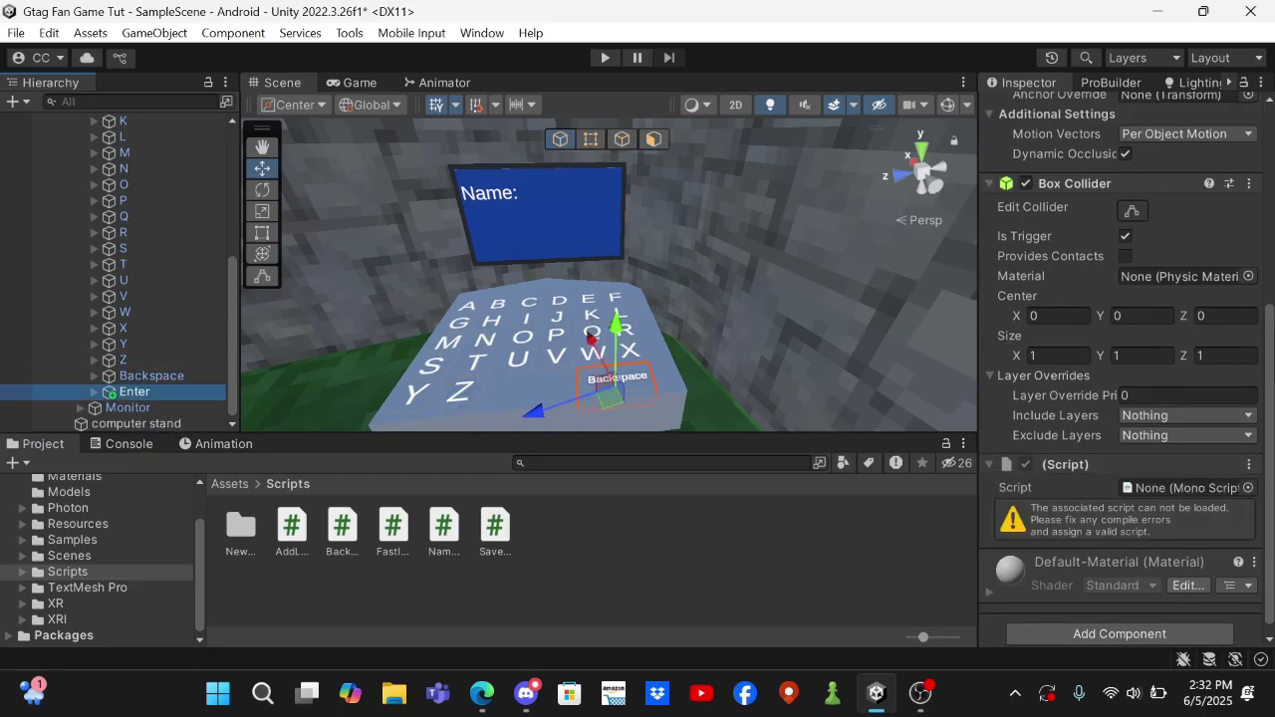
scroll(1204, 398, "up", 15)
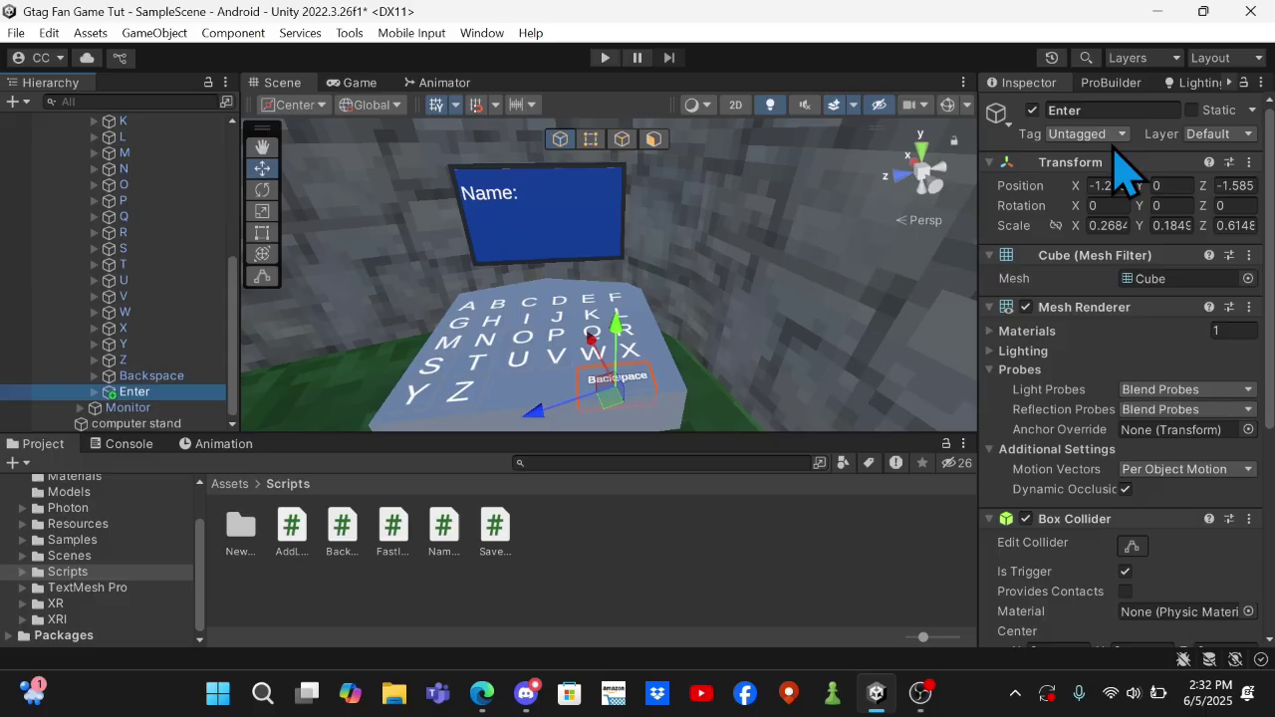
scroll(1119, 165, "down", 15)
right_click(1258, 457)
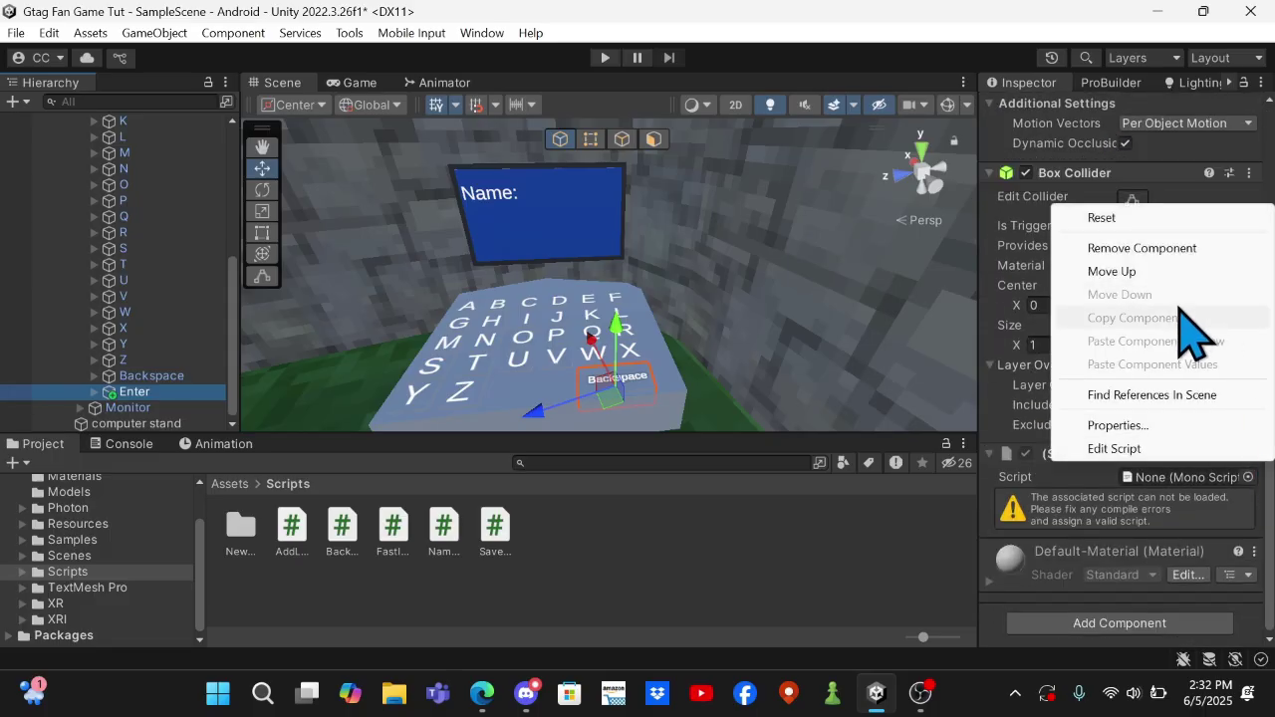
left_click(1156, 248)
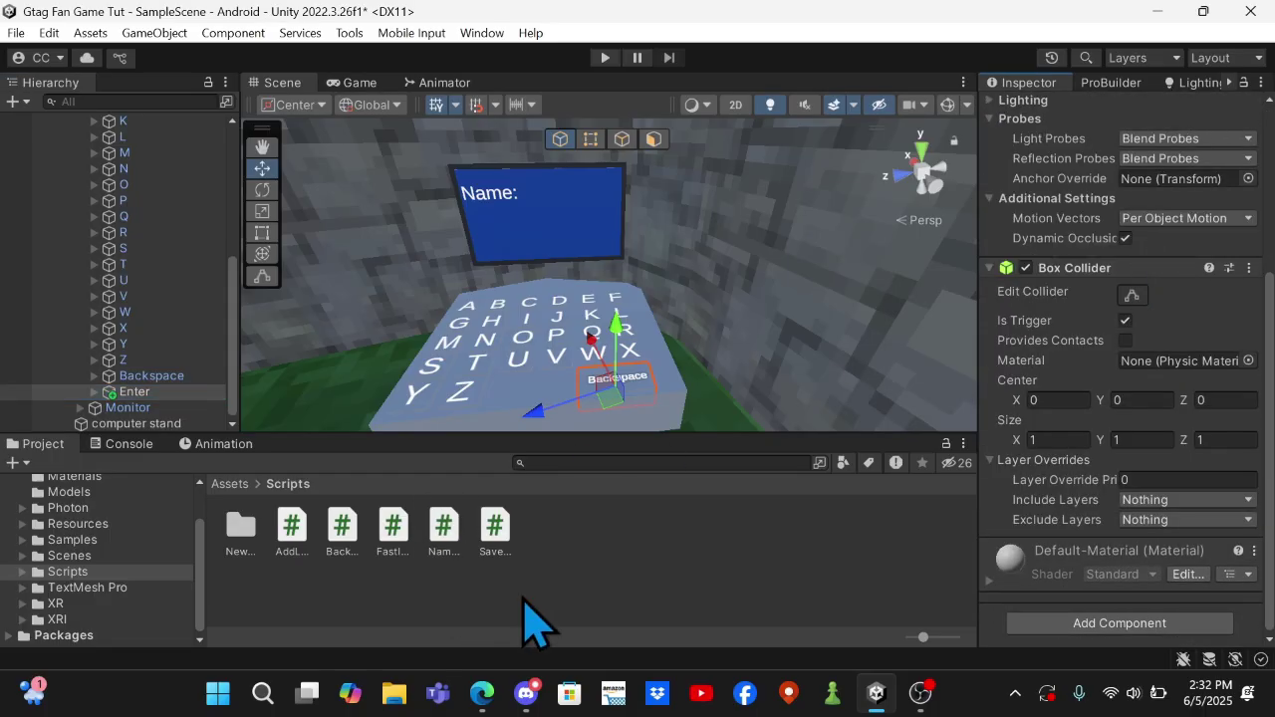
- Attach Save Manager to Enter with Name Script set to Keyboard, and nudge it along Z
left_click(446, 538)
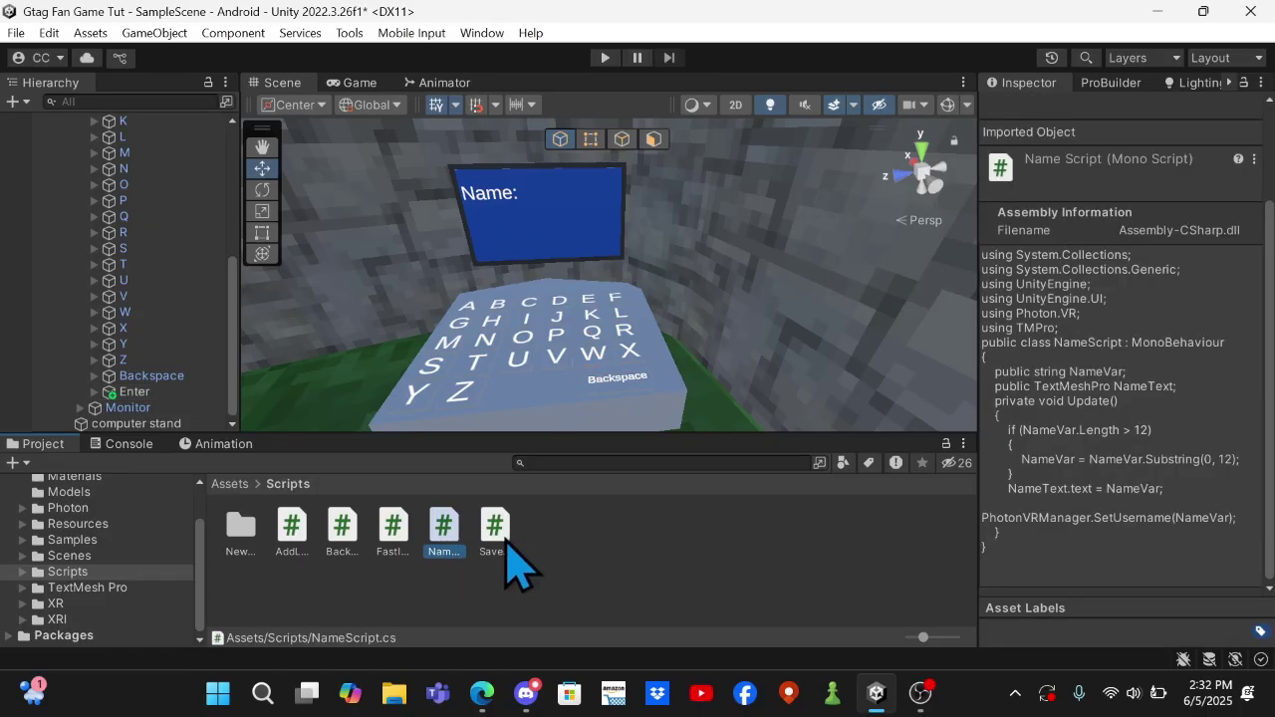
left_click(130, 392)
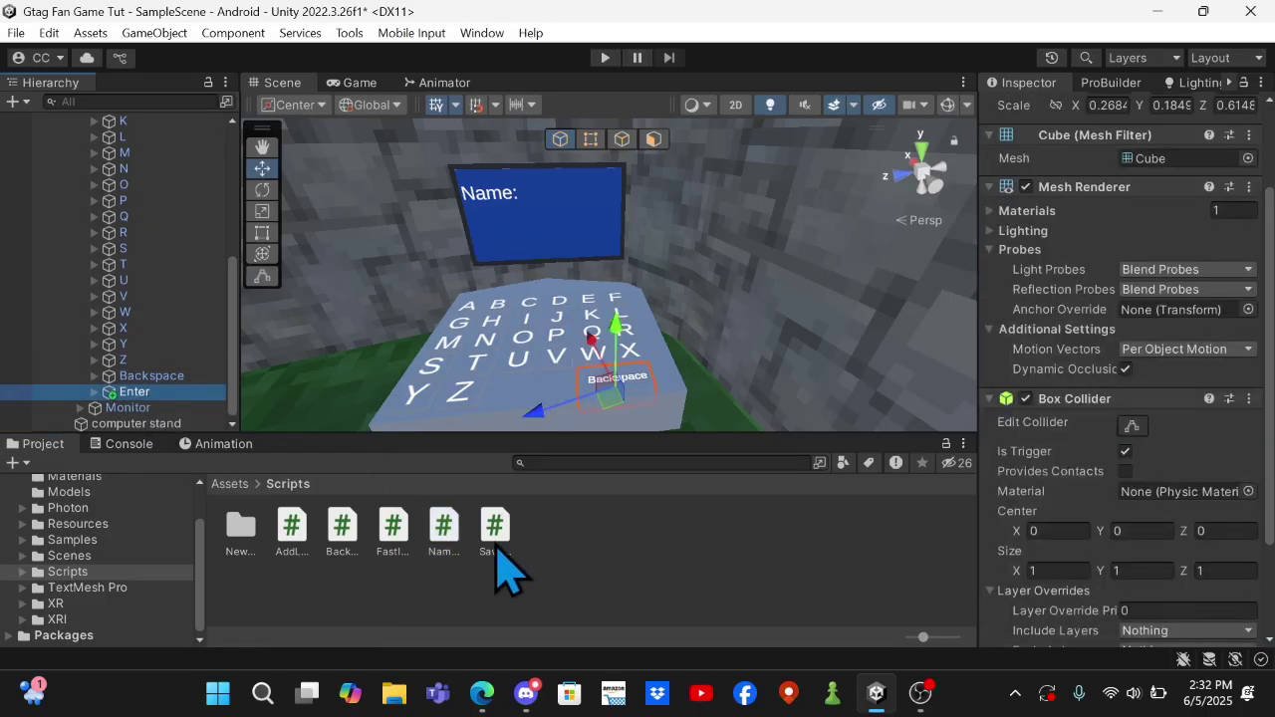
left_click_drag(498, 558, 1116, 648)
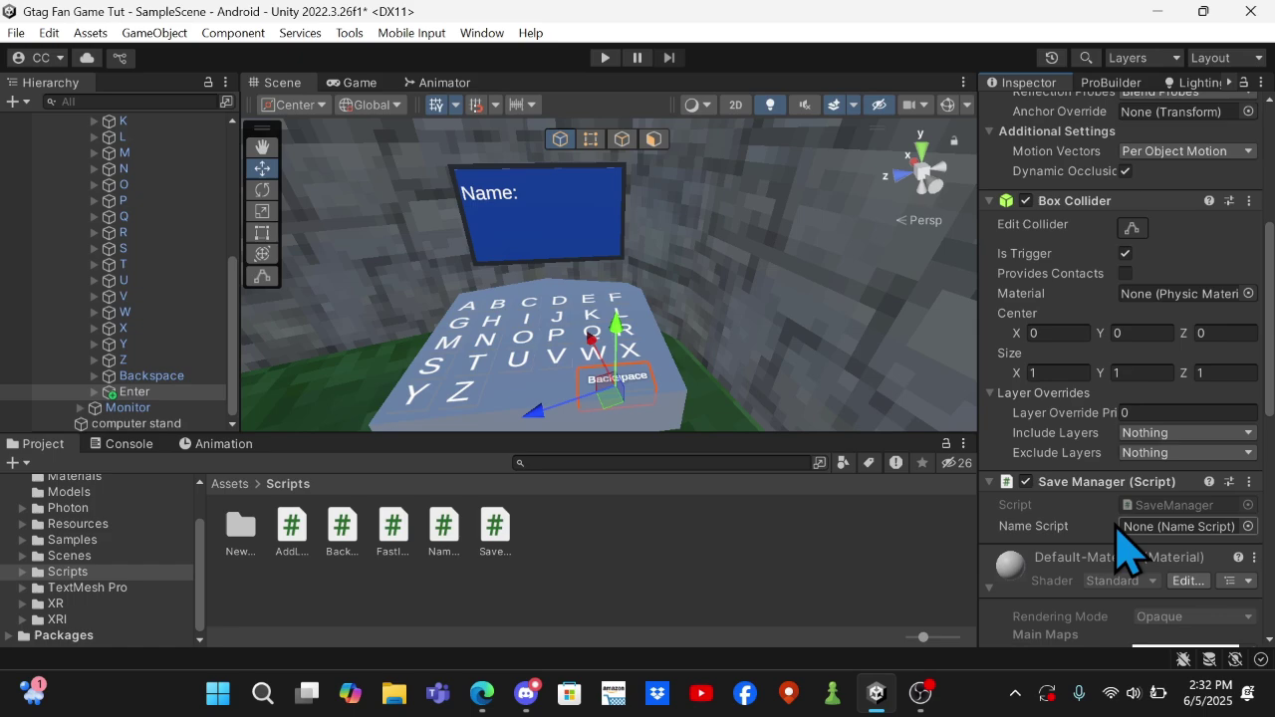
left_click(1248, 526)
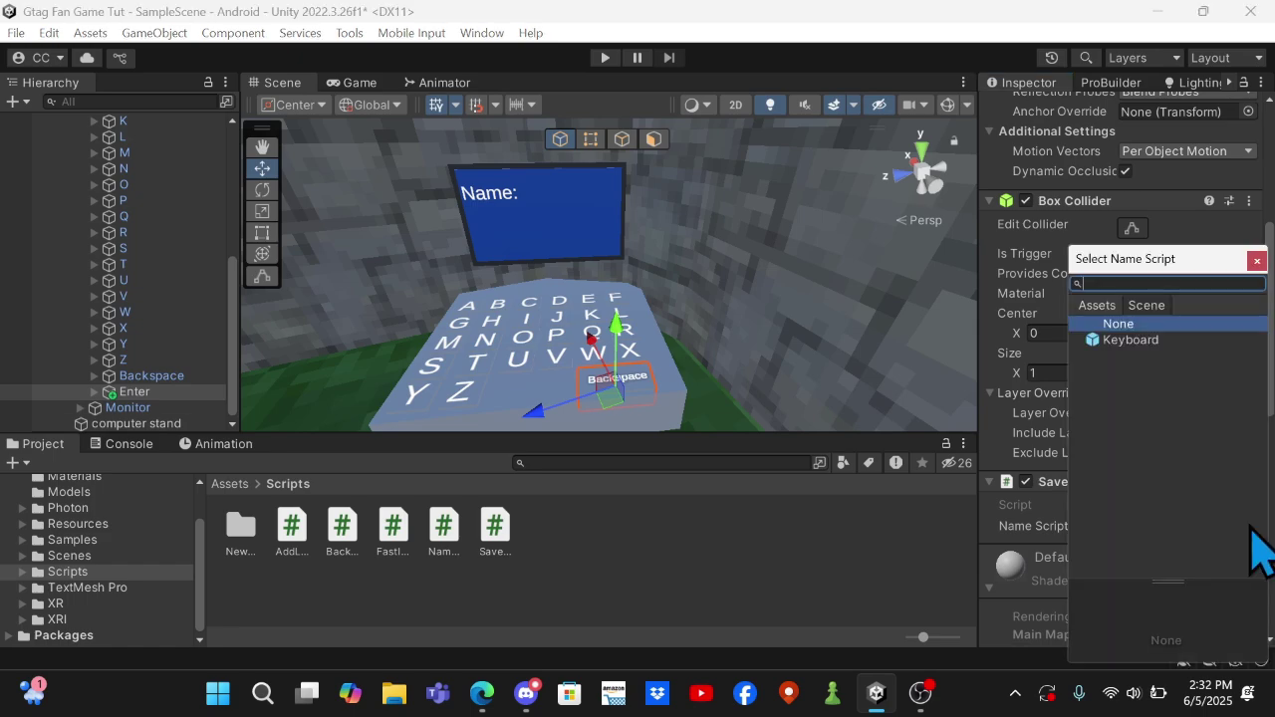
left_click(1131, 340)
left_click(1258, 260)
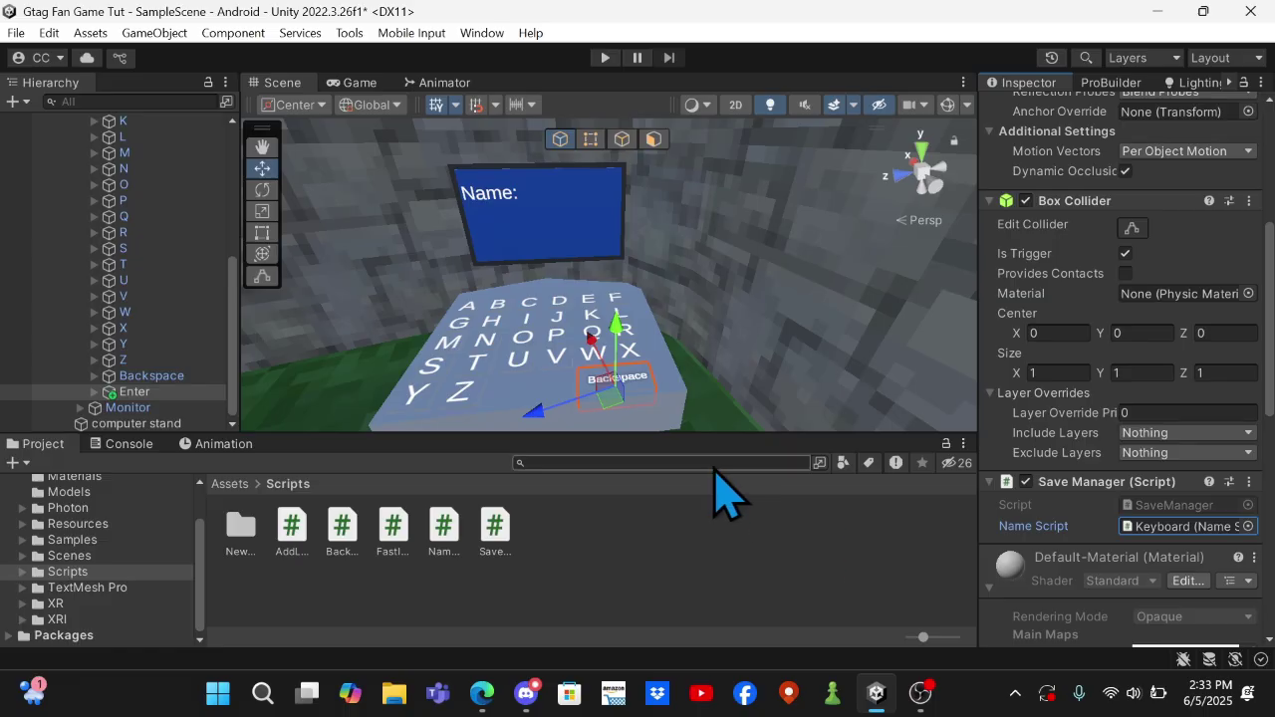
left_click_drag(538, 414, 549, 379)
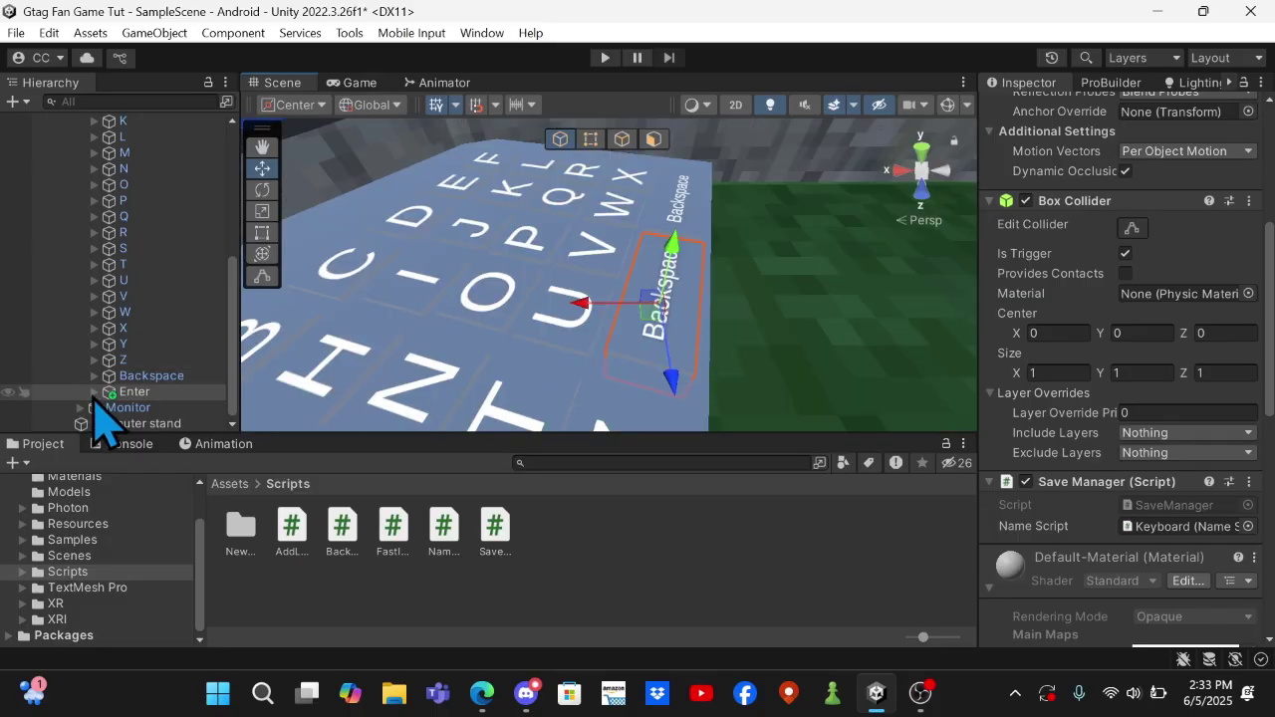
- Change the Enter key's Text (TMP) label from 'Backspace' to 'Enter'
left_click(95, 393)
left_click(132, 409)
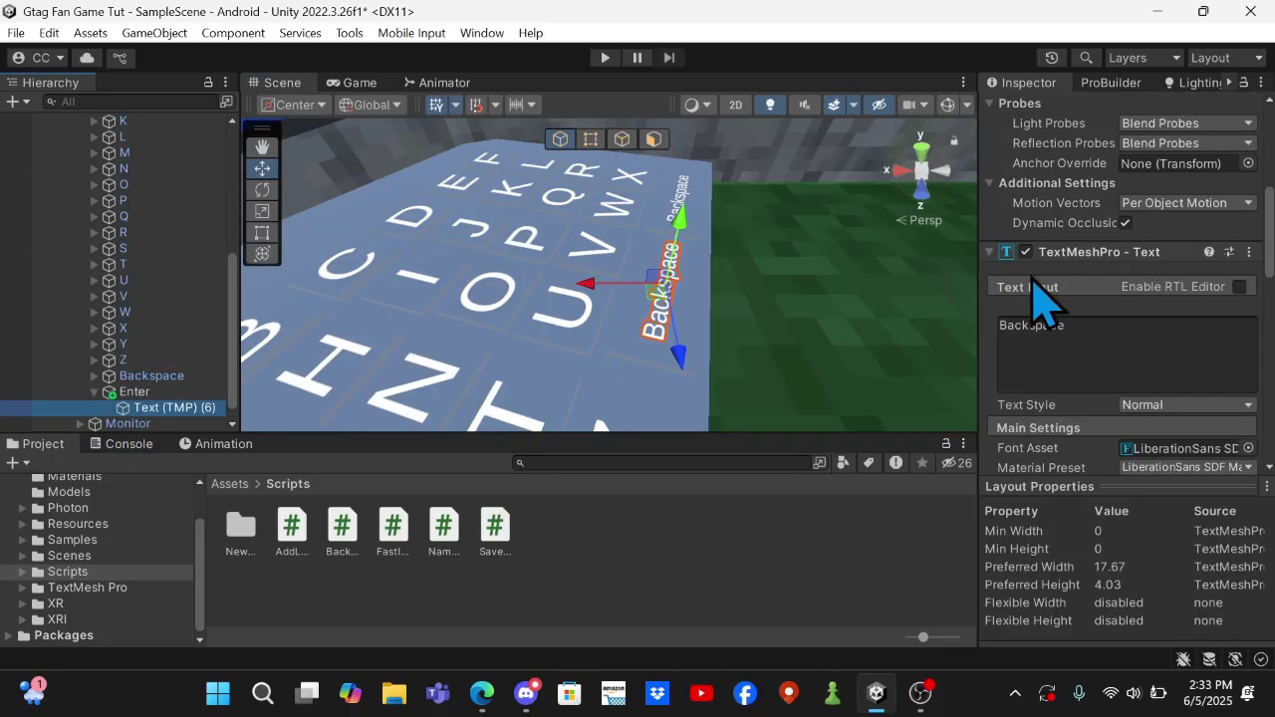
left_click(1104, 340)
type("Enter")
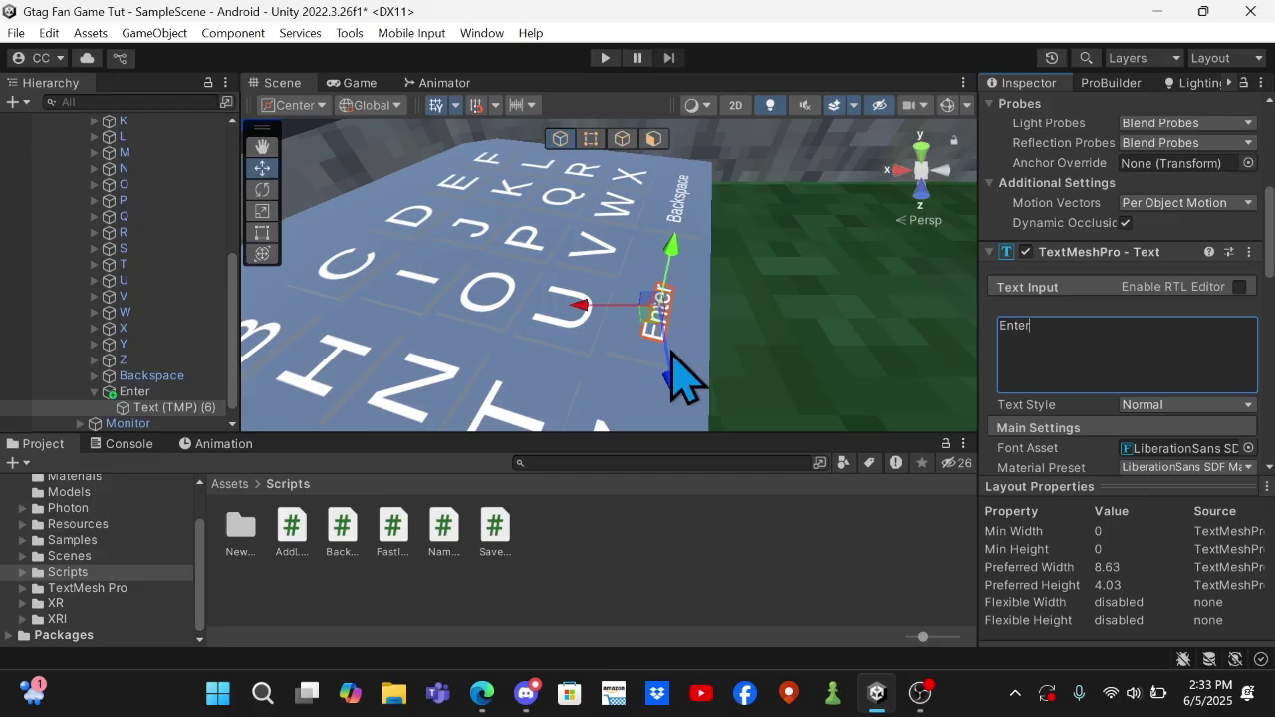
left_click(107, 413)
scroll(100, 422, "up", 10)
scroll(637, 317, "down", 5)
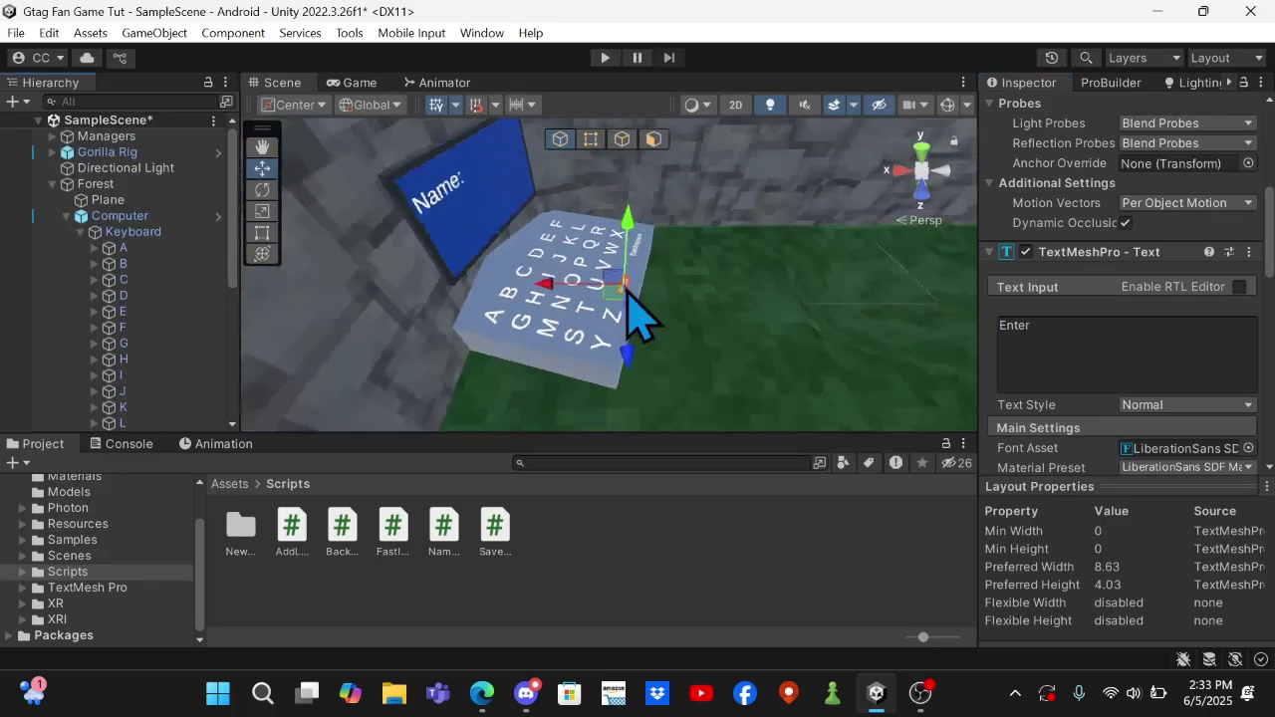
scroll(638, 317, "down", 3)
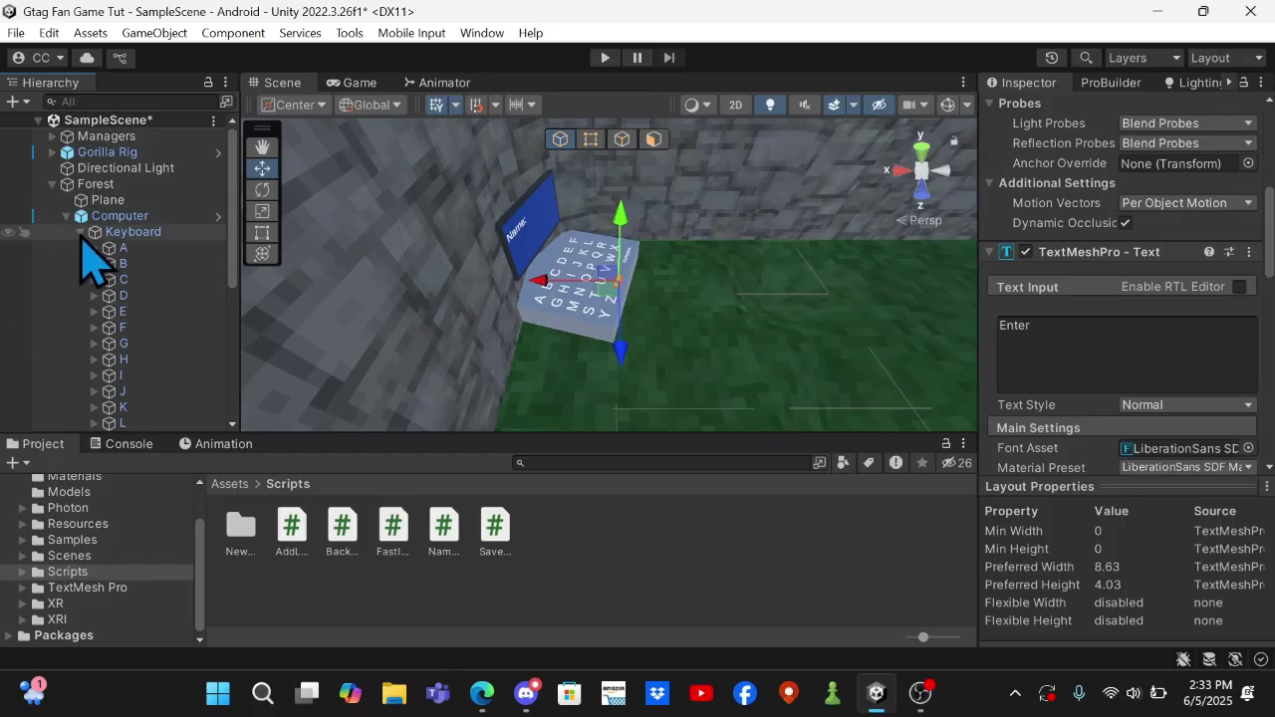
left_click(80, 232)
- Add a Sphere Collider to both the LeftHand and RightHand Controllers under GorillaPlayer
left_click(67, 216)
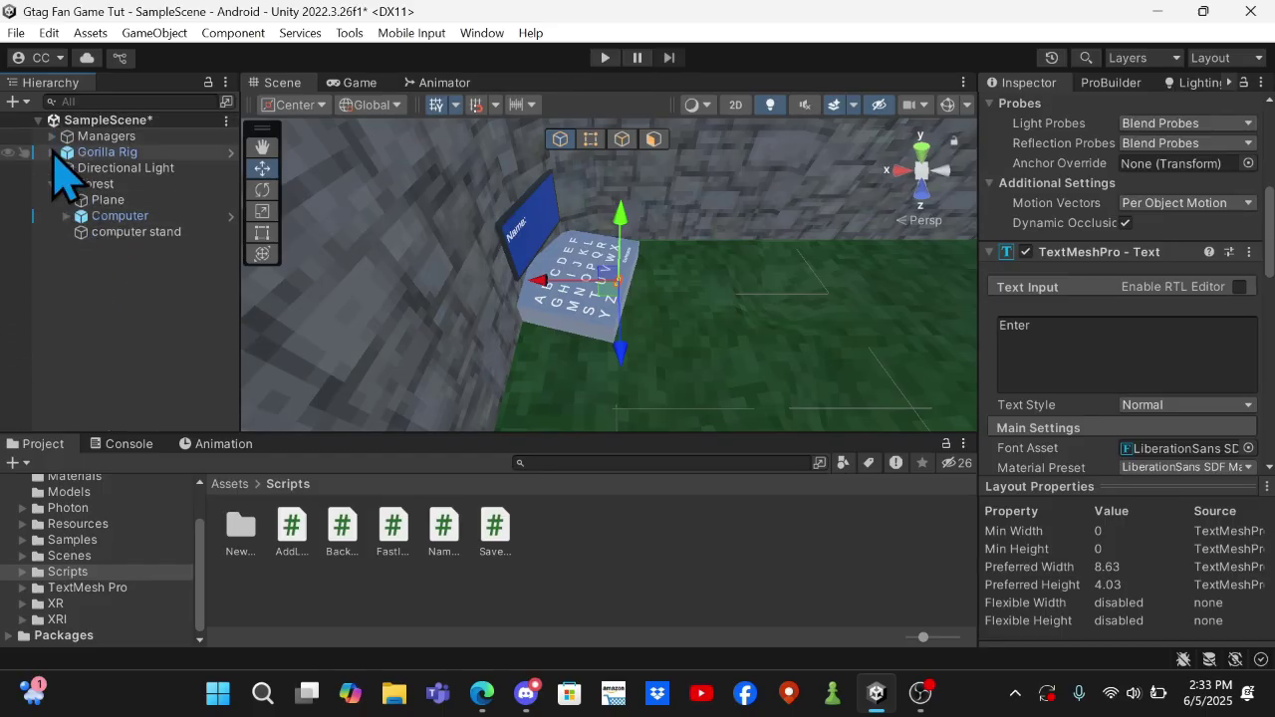
left_click(52, 152)
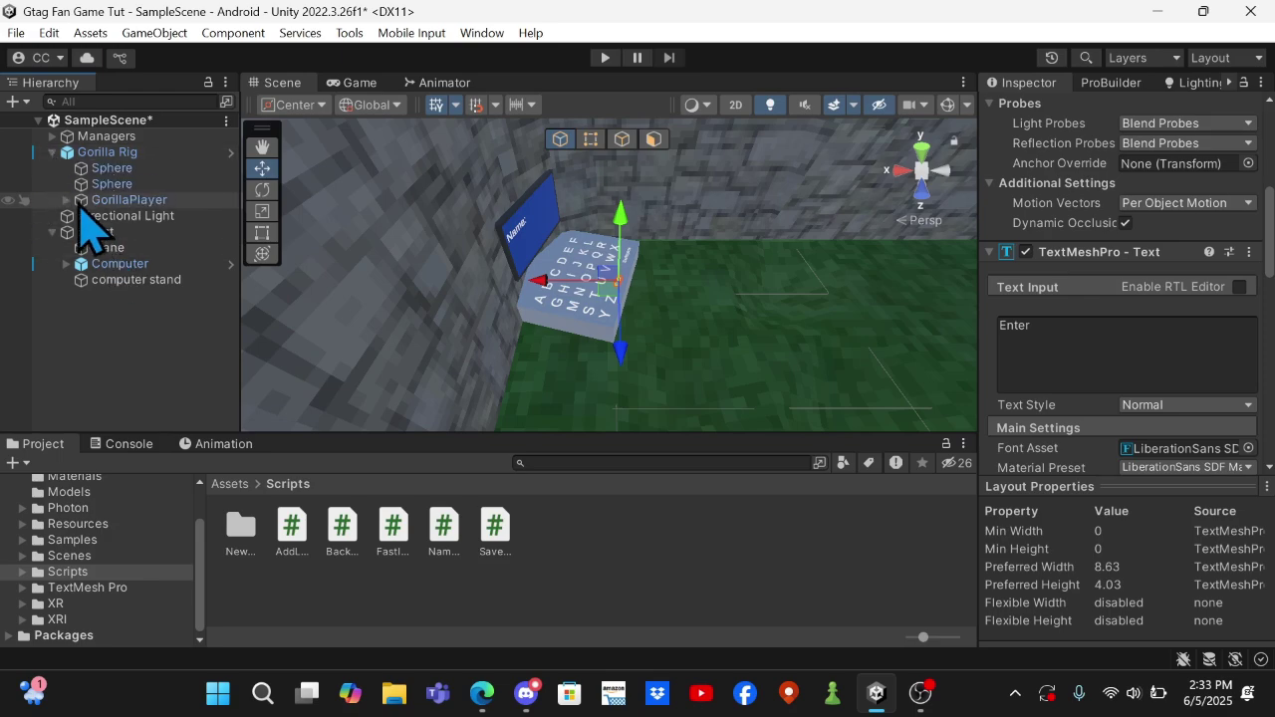
left_click(66, 200)
left_click(197, 232)
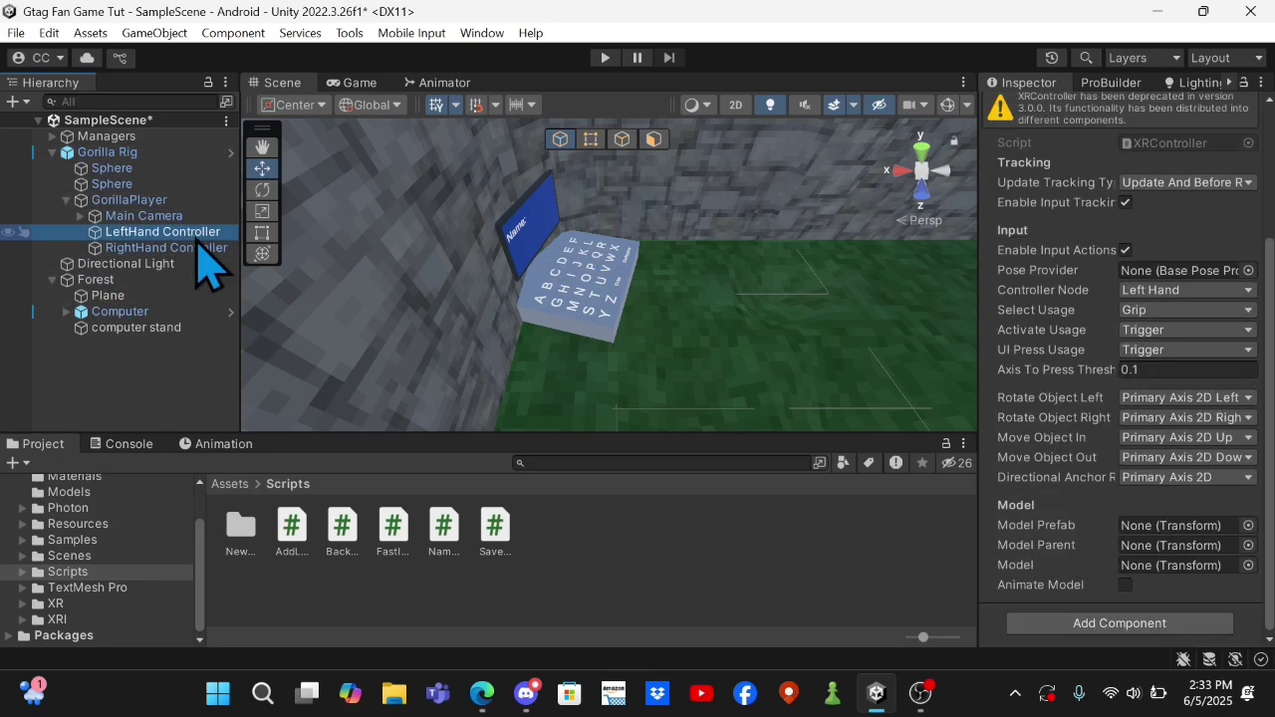
left_click(194, 250, "shift")
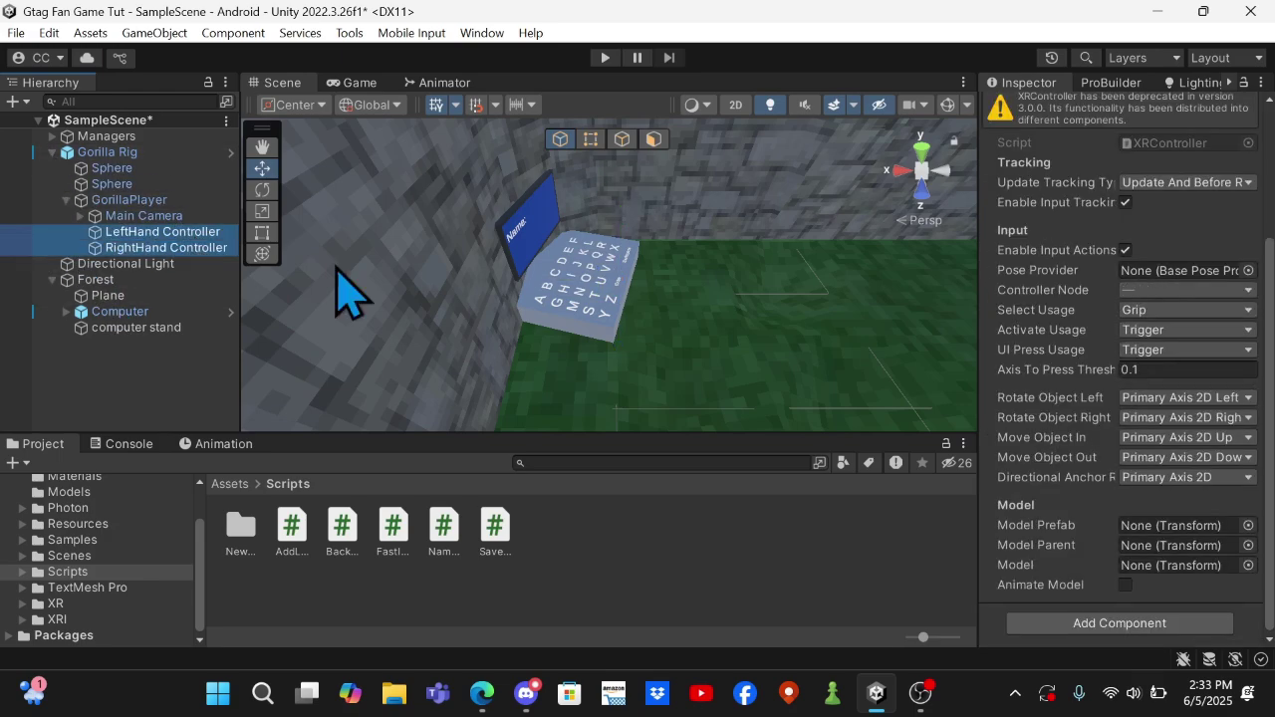
left_click(1092, 625)
type("ri")
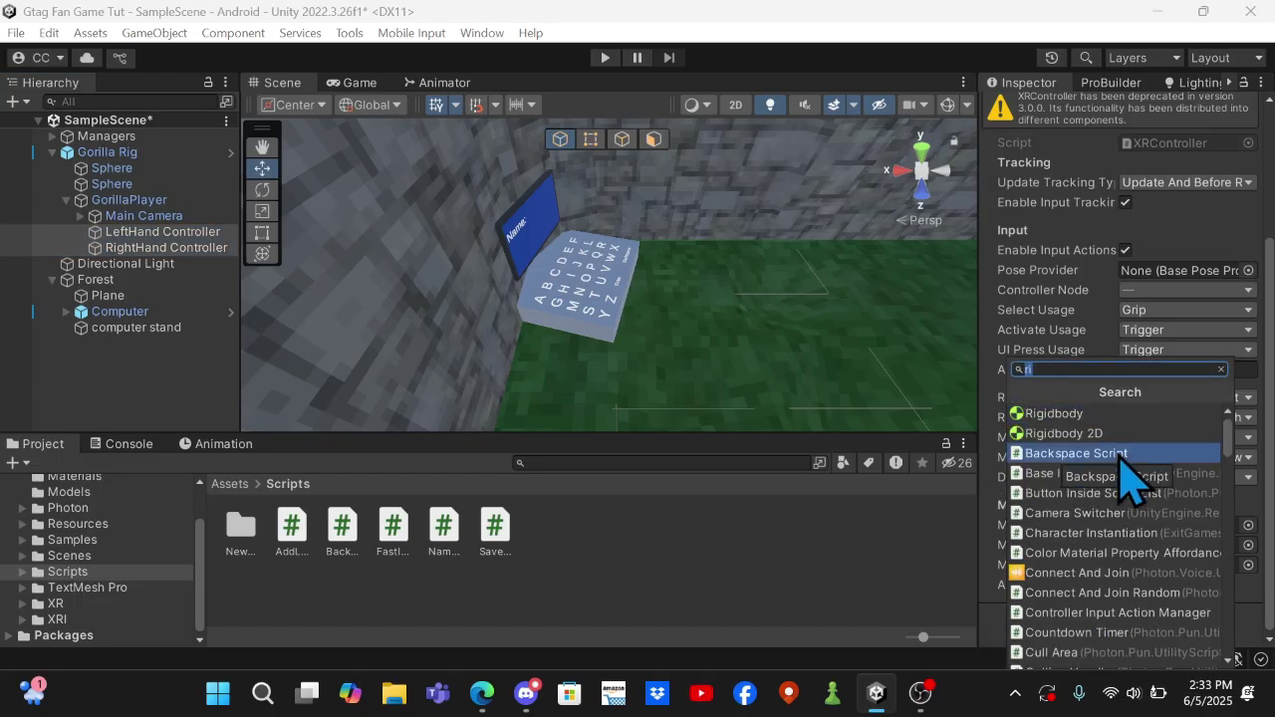
key("BackSpace")
key("BackSpace")
type("sph")
left_click(1108, 417)
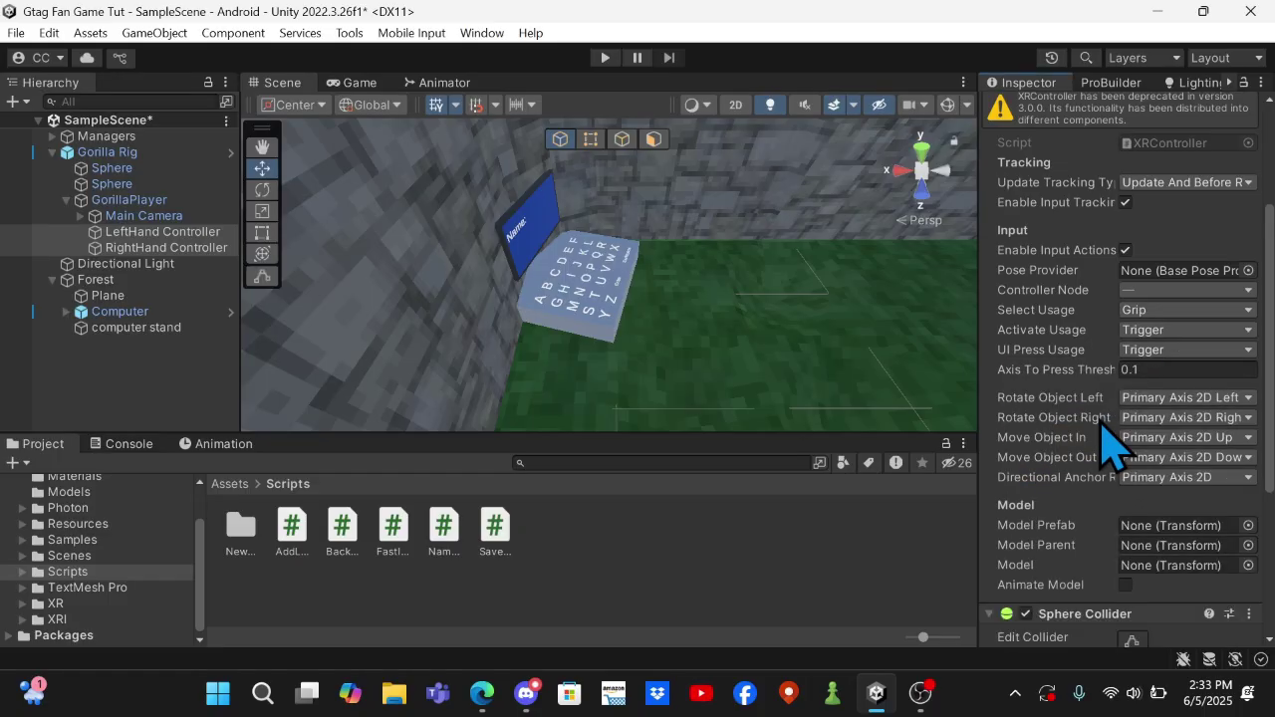
scroll(1190, 441, "down", 5)
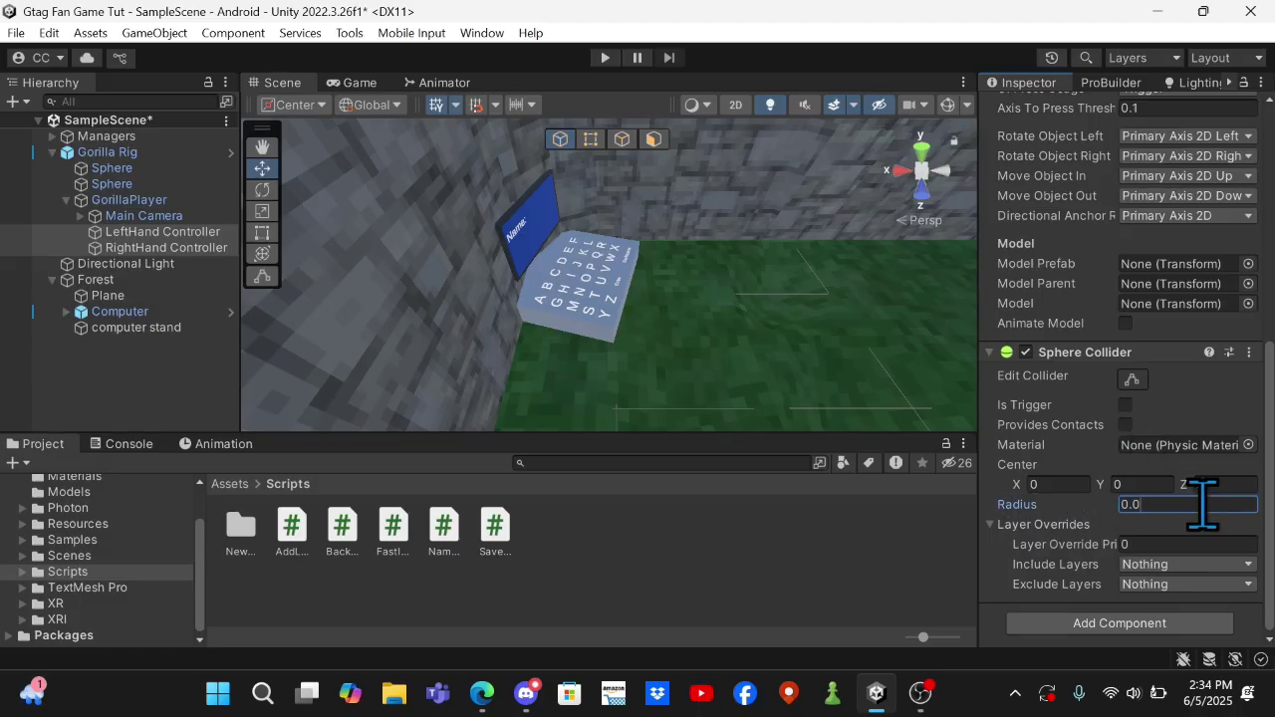
scroll(1205, 513, "up", 10)
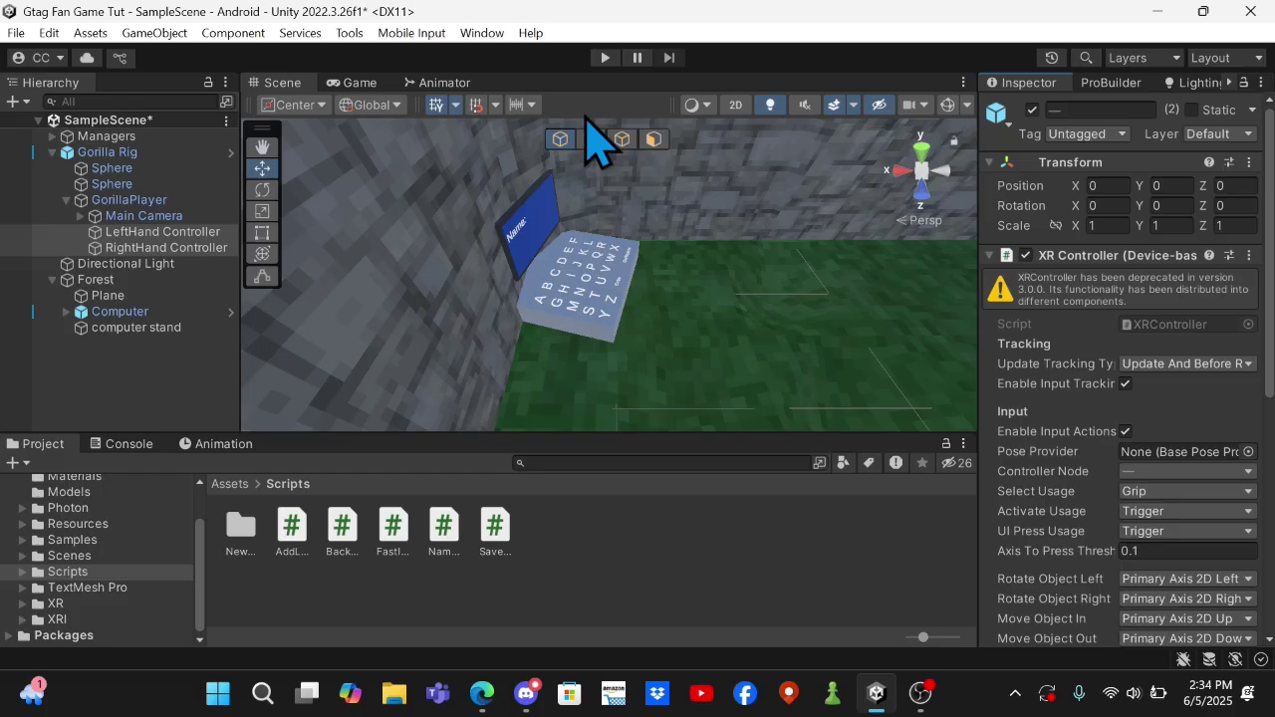
- Create a new tag named HandTag in the tag settings
left_click(179, 257)
left_click(175, 237)
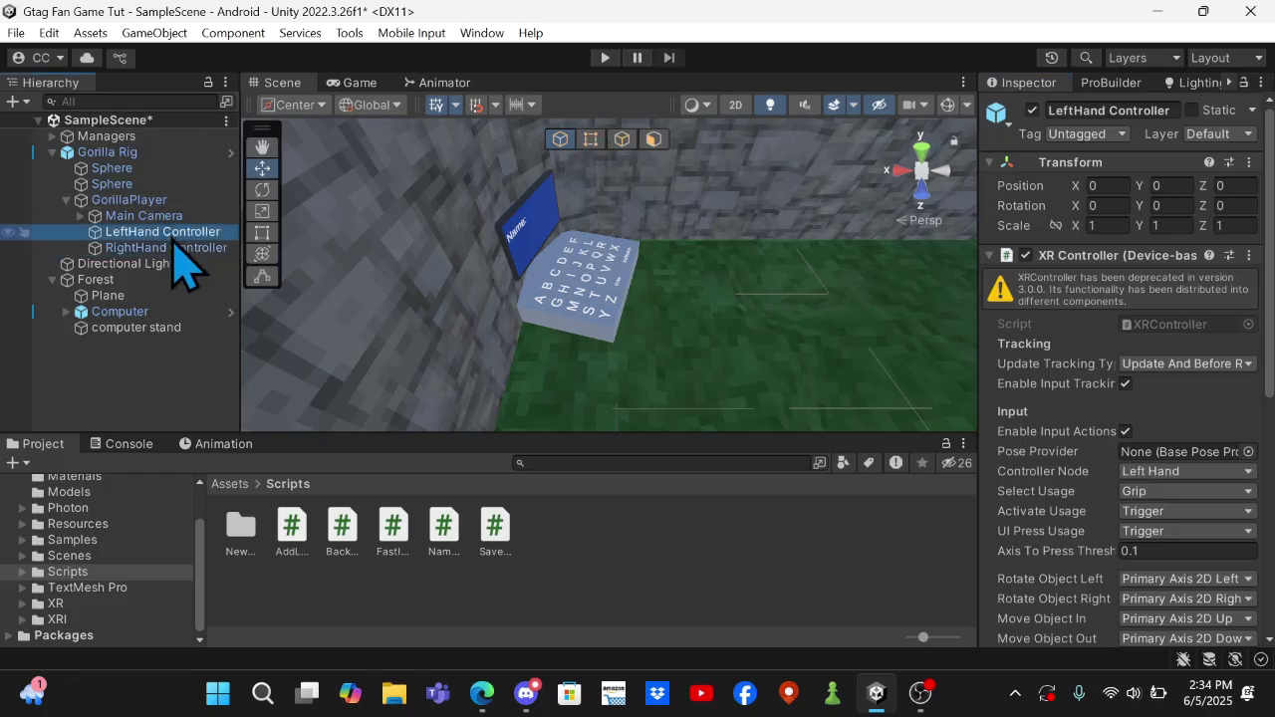
left_click(1067, 138)
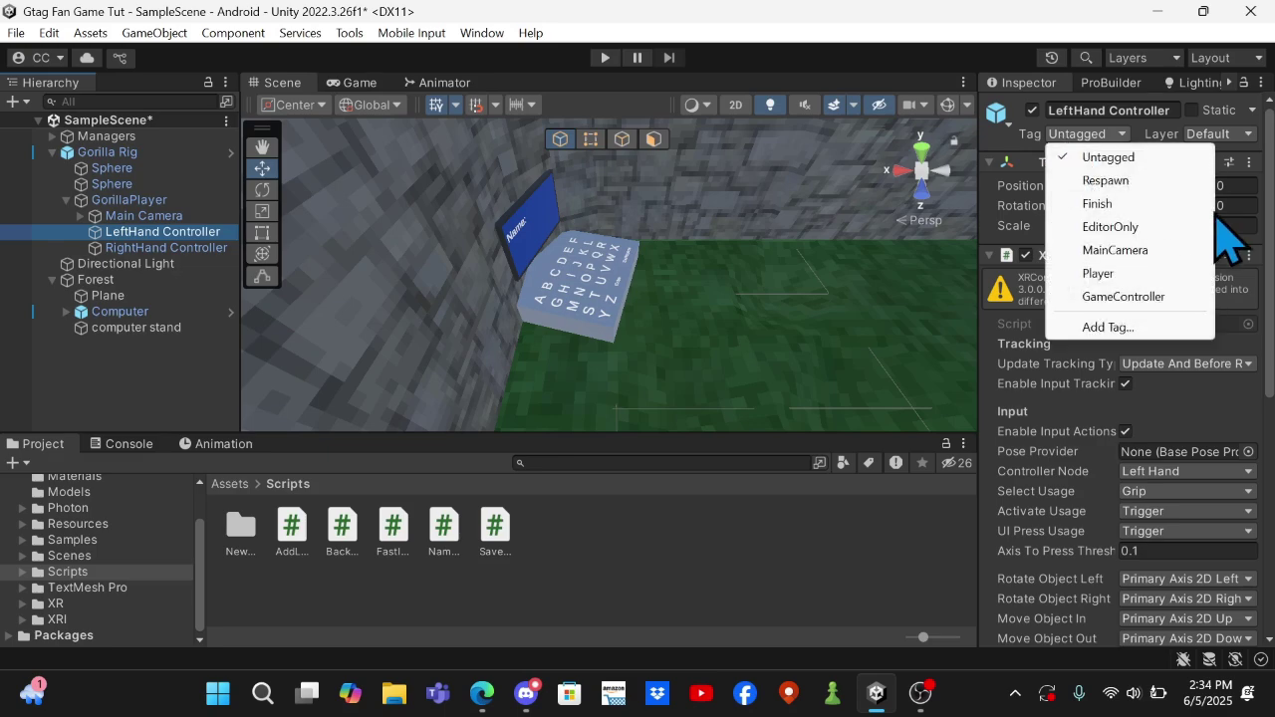
left_click(1173, 333)
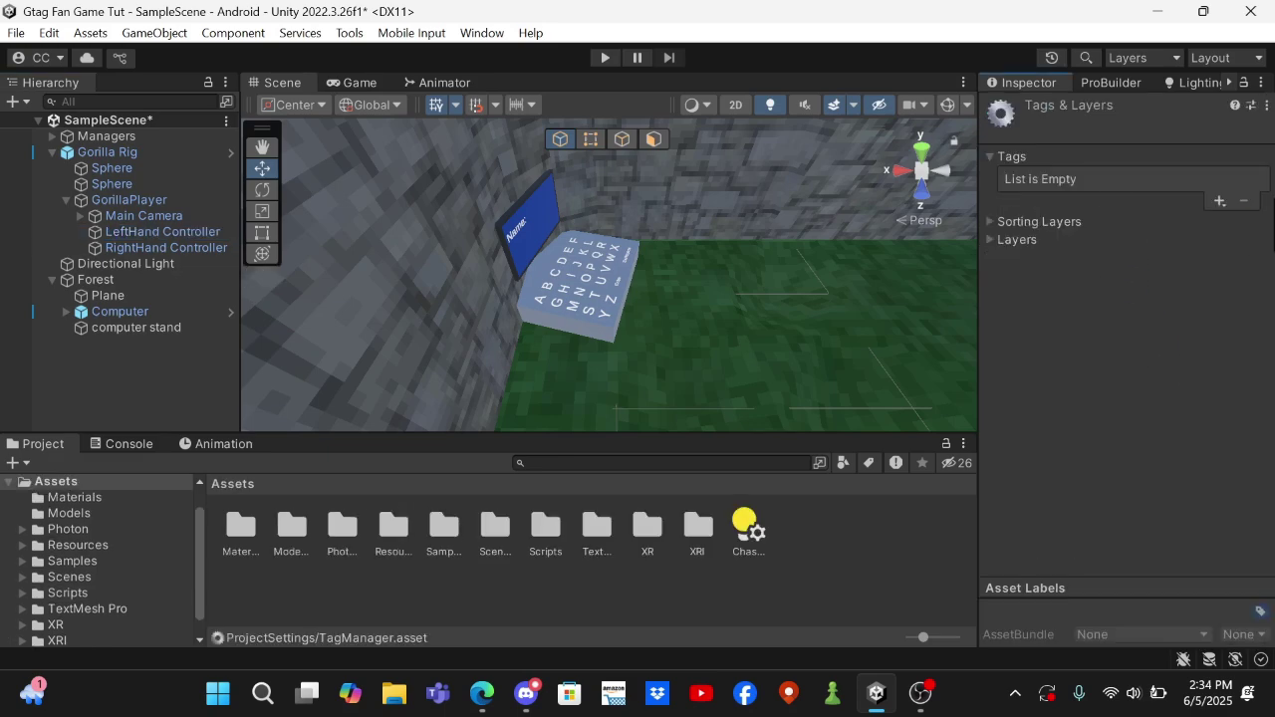
left_click(1221, 202)
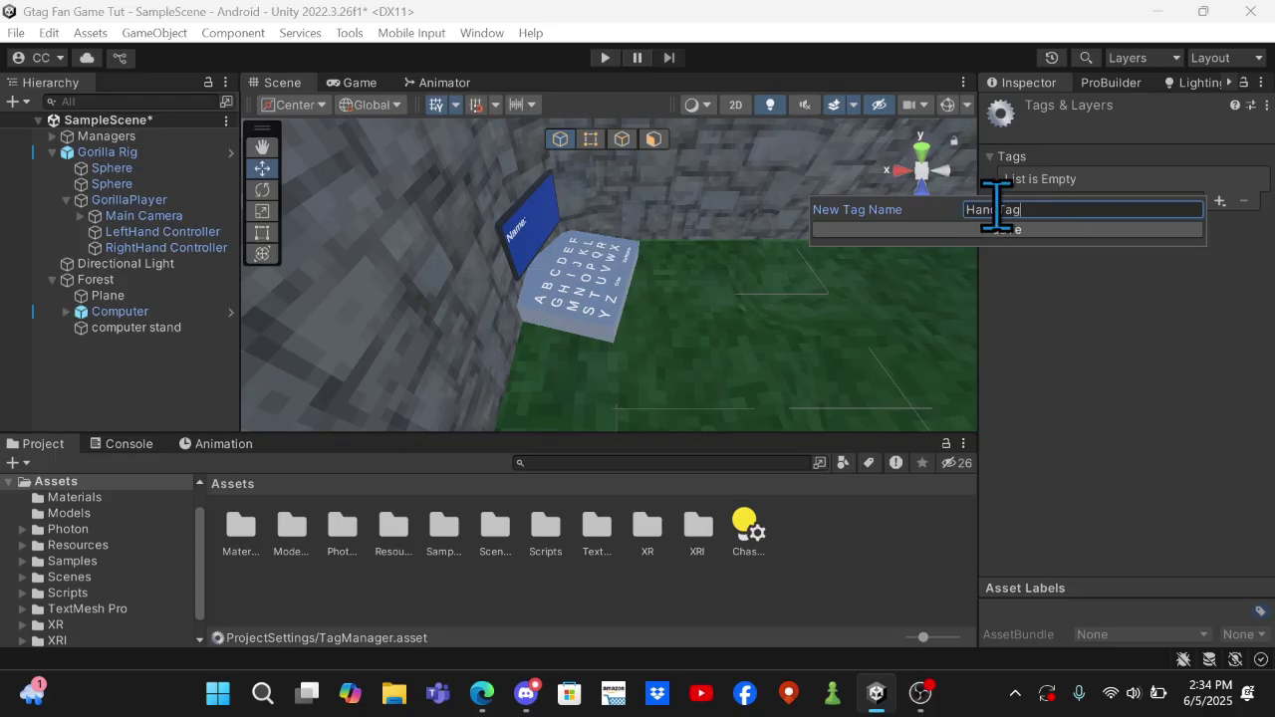
left_click(1030, 231)
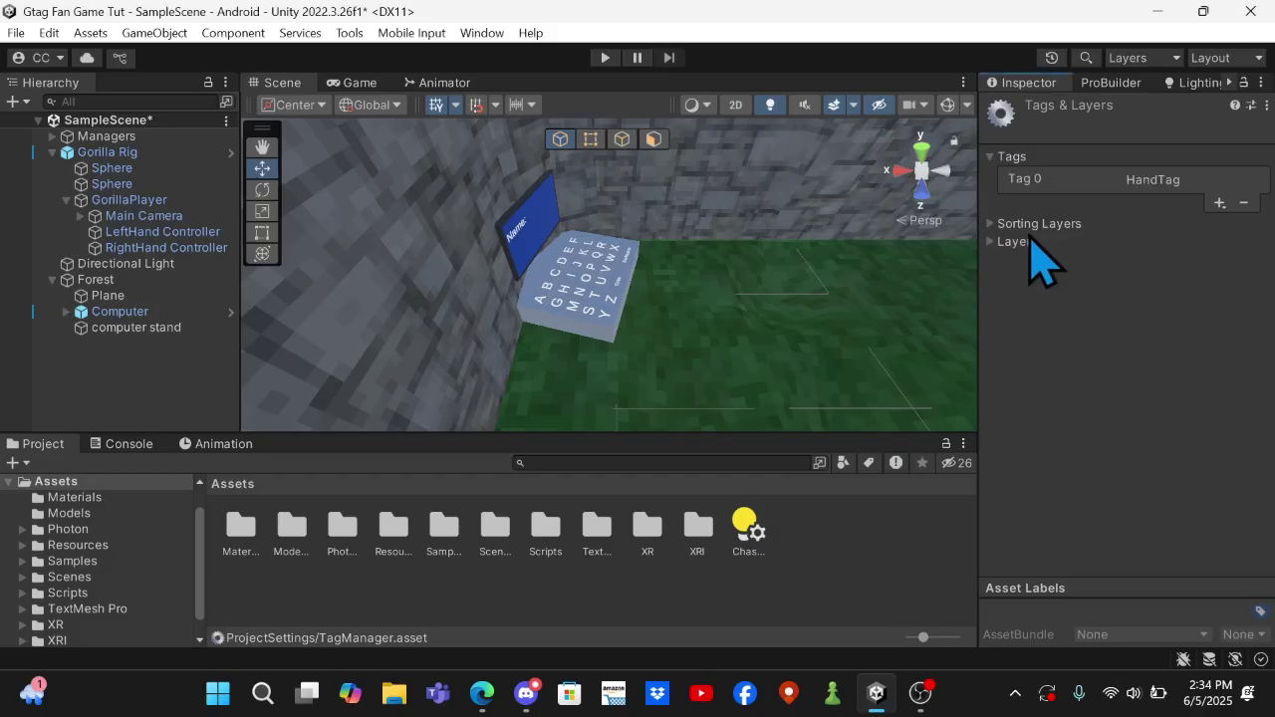
- Tag both LeftHand and RightHand Controllers with HandTag
left_click(139, 231)
left_click(179, 248, "ctrl")
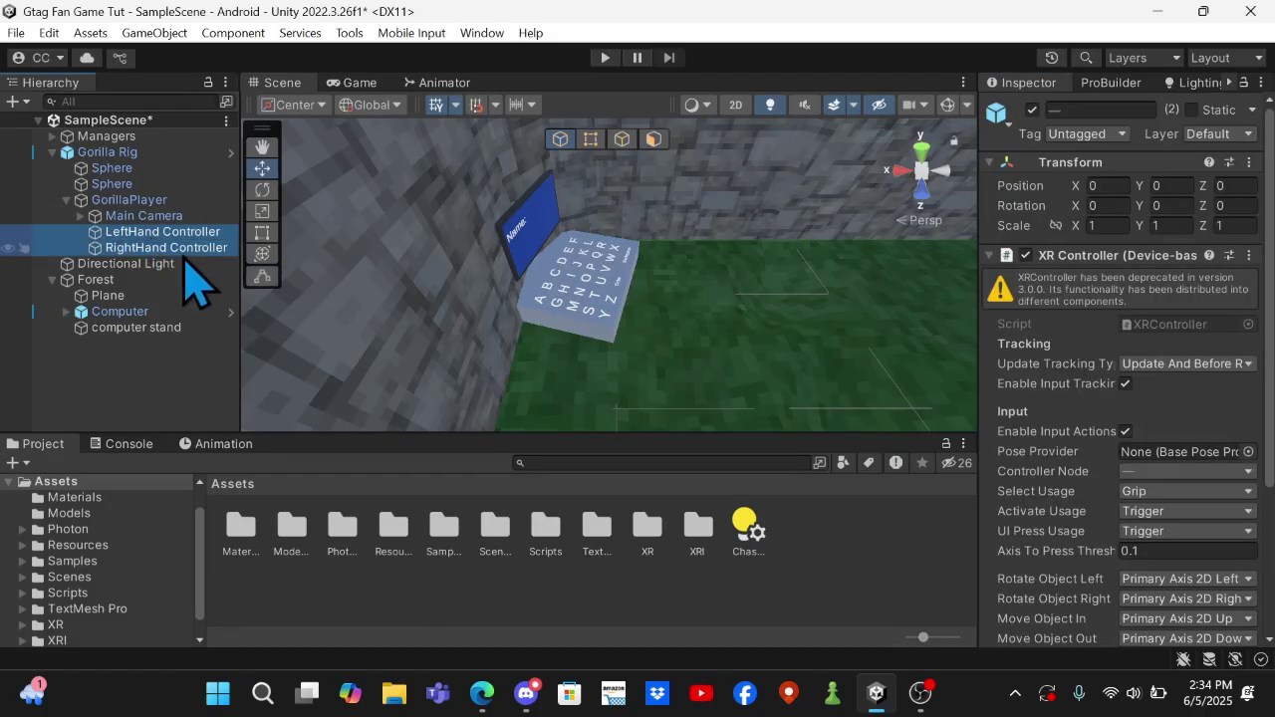
left_click(1087, 134)
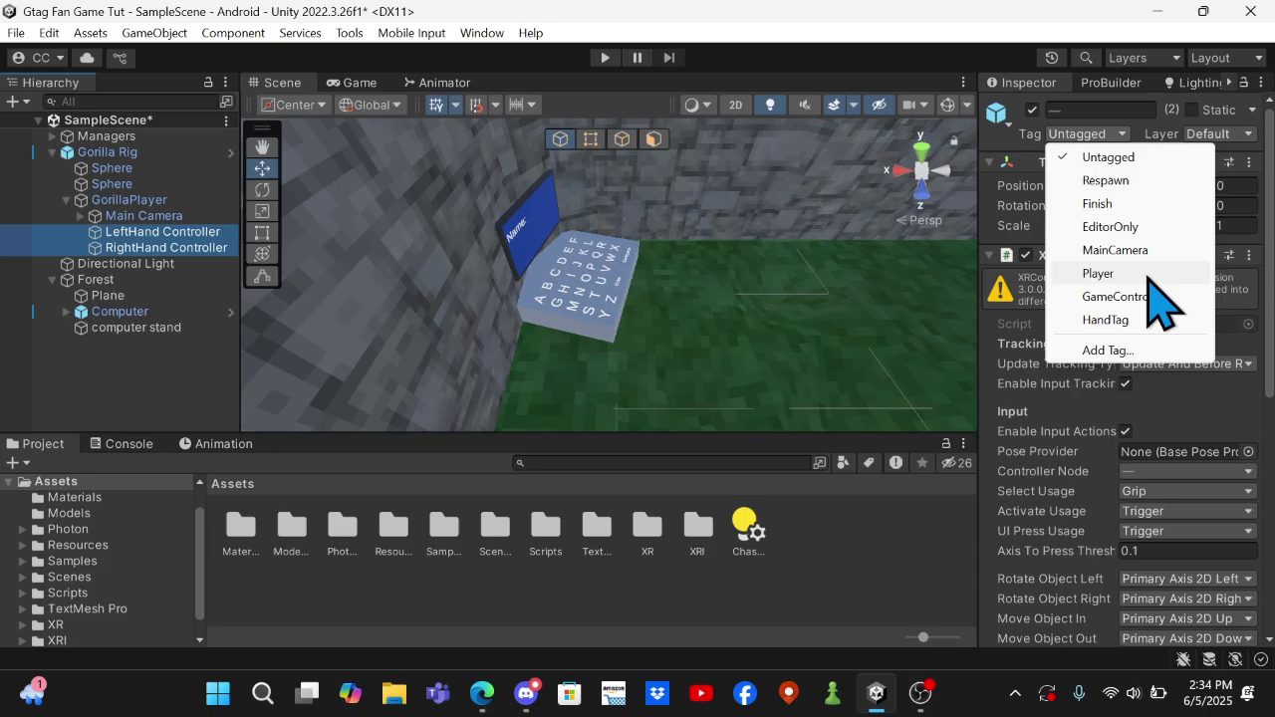
left_click(1146, 320)
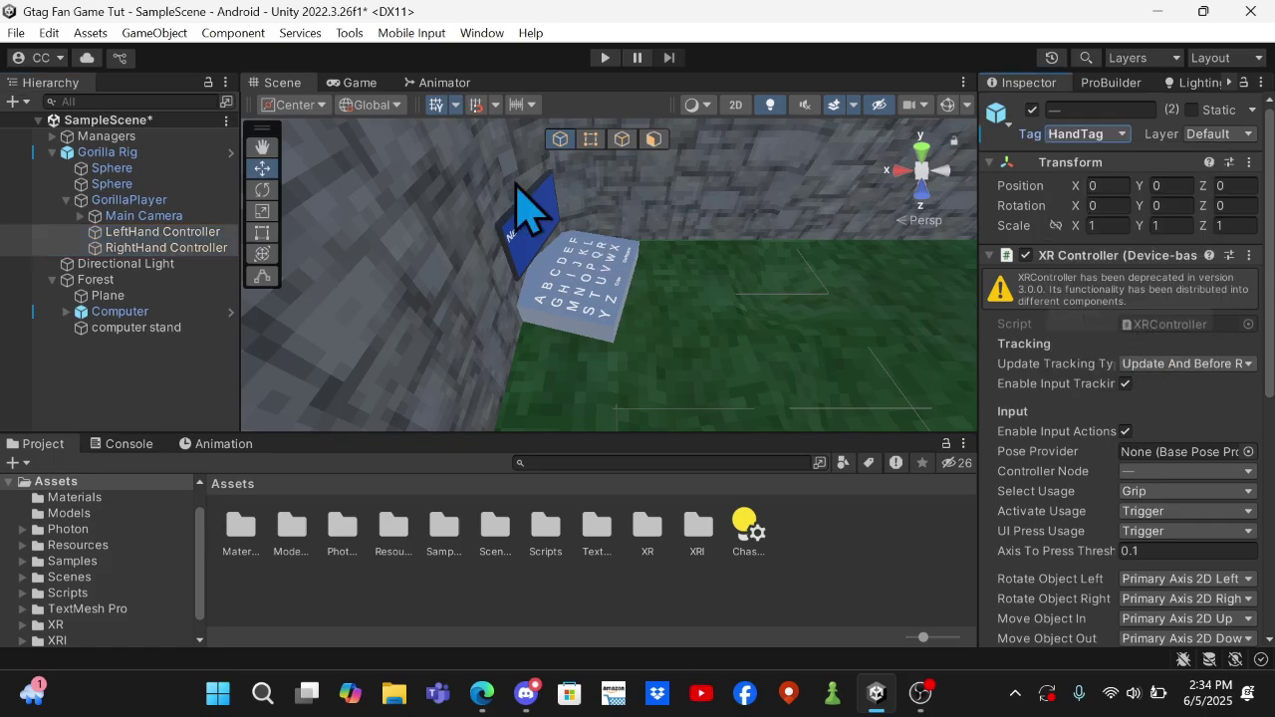
- Name User Layer 6 'Left' and User Layer 7 'Right'
left_click(210, 232)
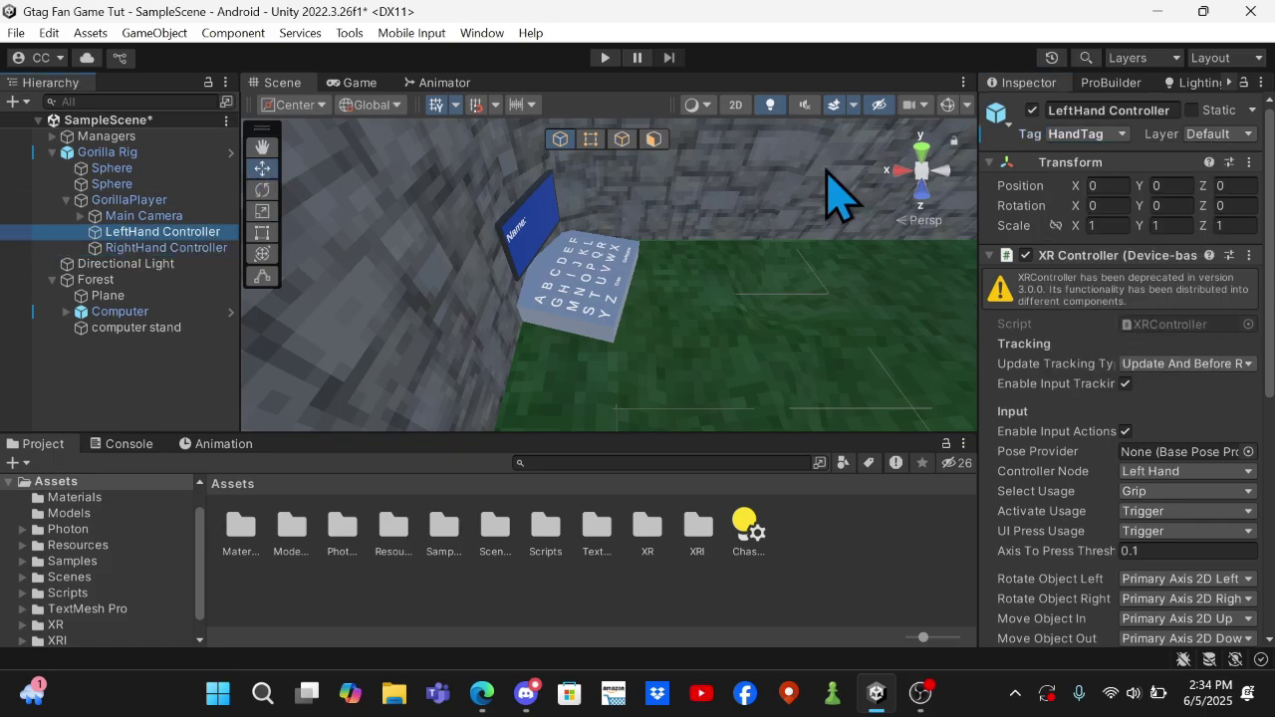
left_click(1246, 133)
left_click(1161, 279)
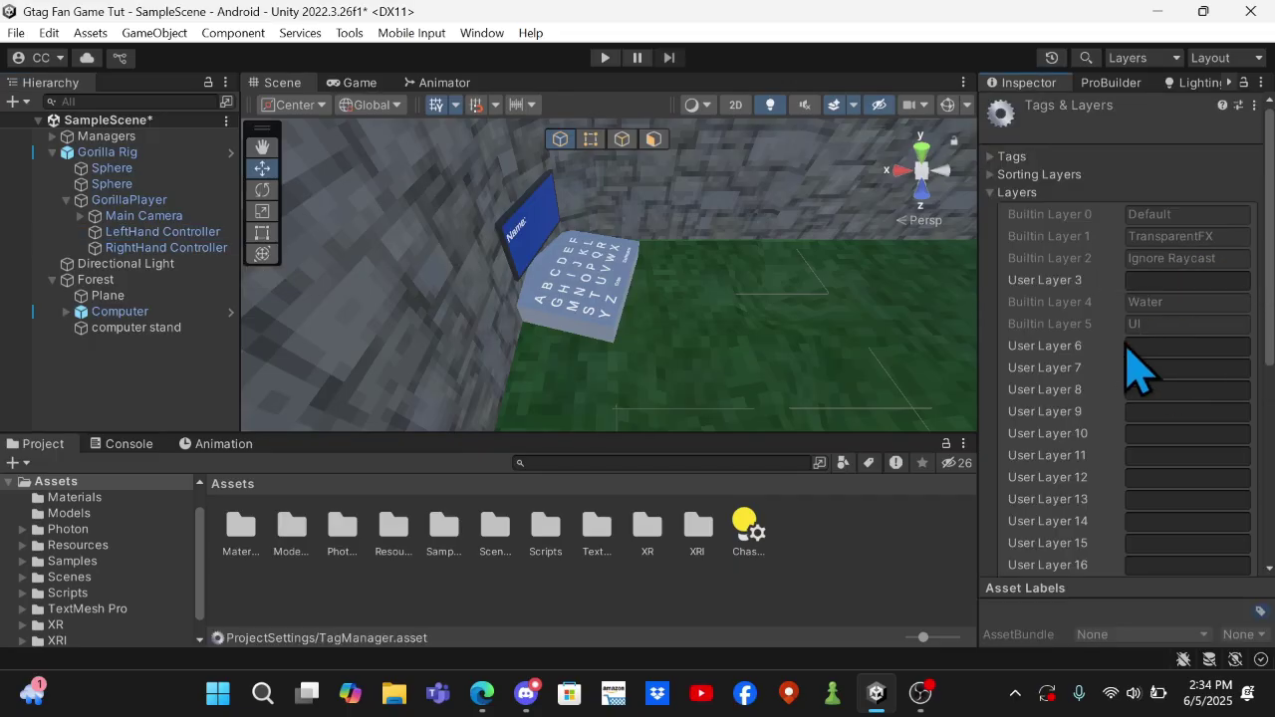
left_click(1156, 346)
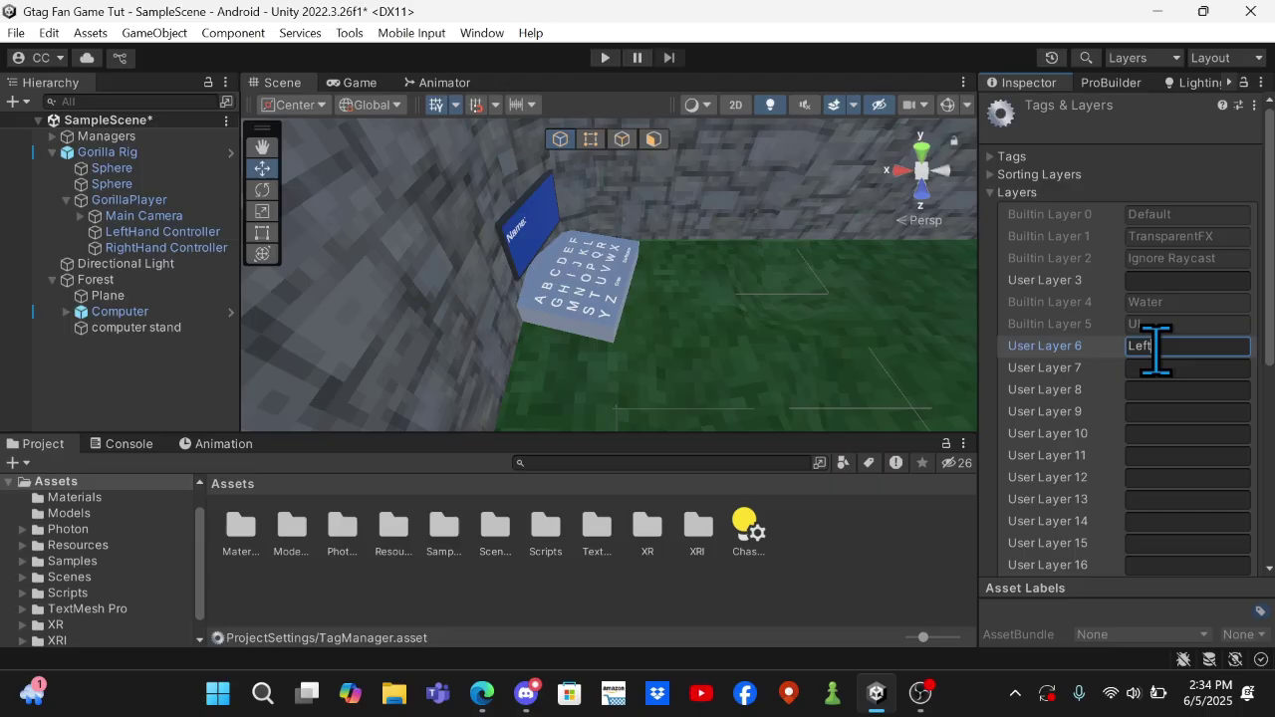
left_click(1196, 369)
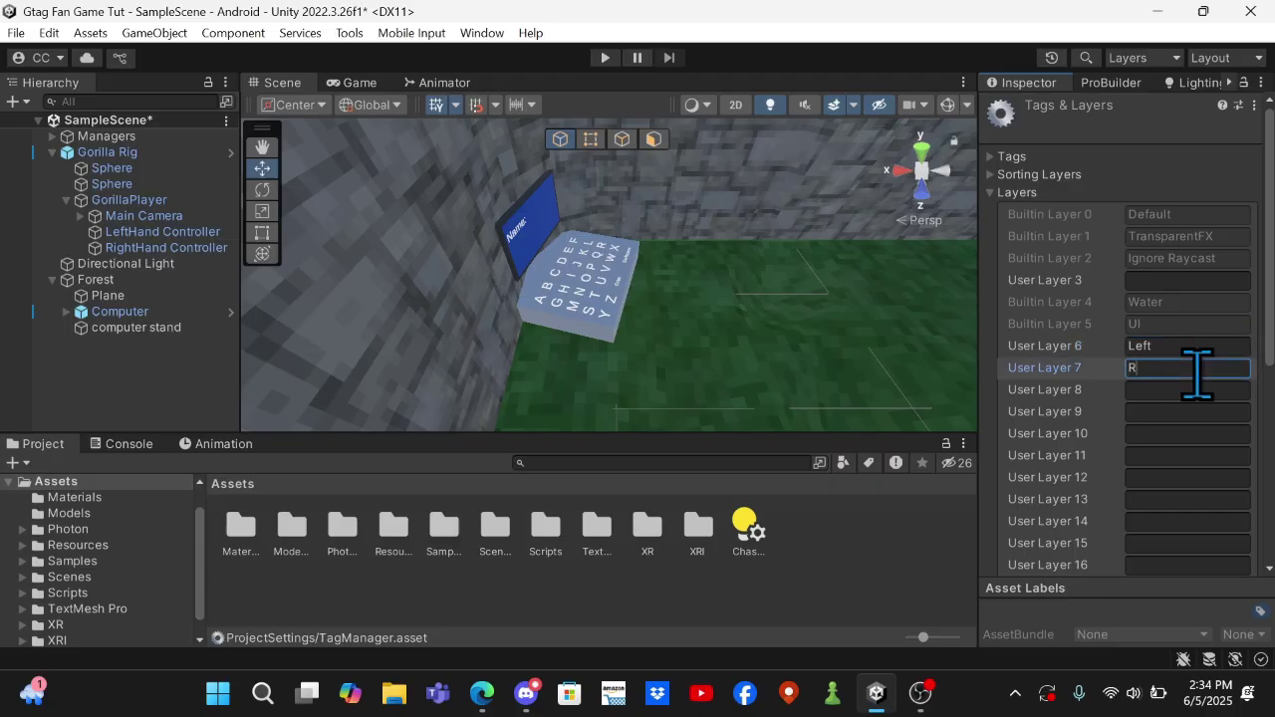
- Put the LeftHand Controller on layer Left and the RightHand Controller on layer Right
left_click(176, 235)
left_click(1233, 130)
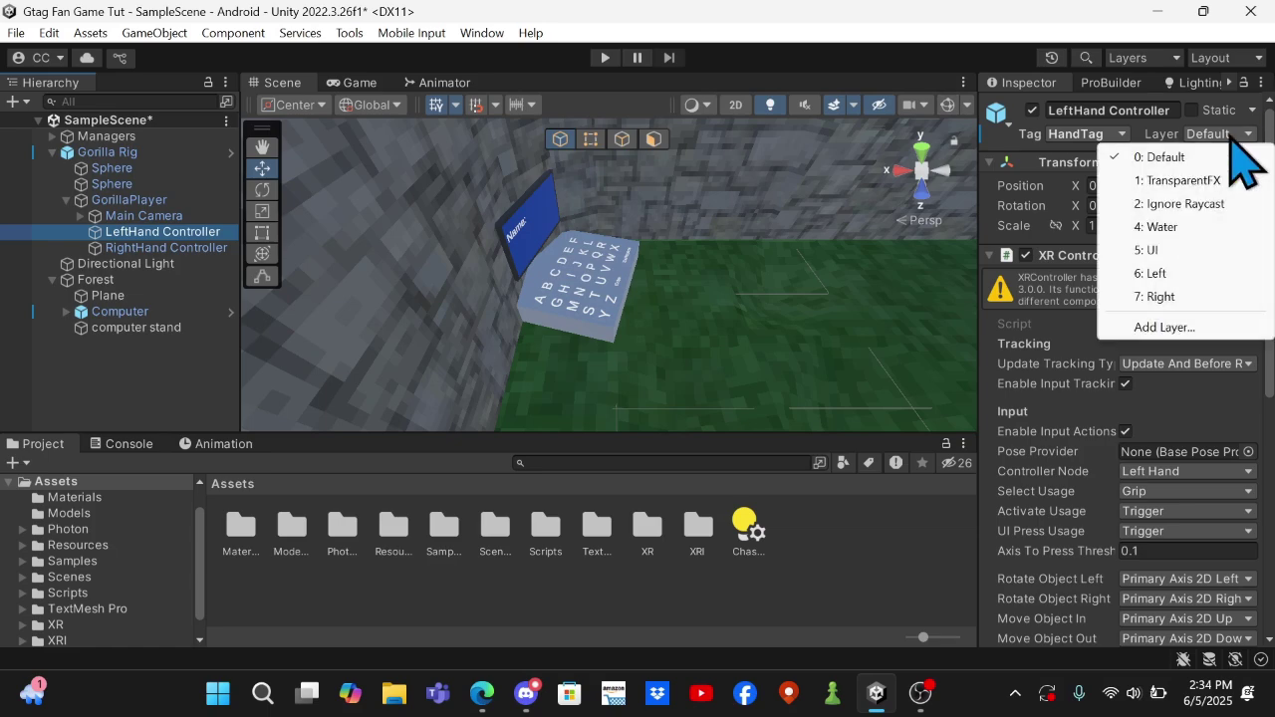
left_click(1192, 275)
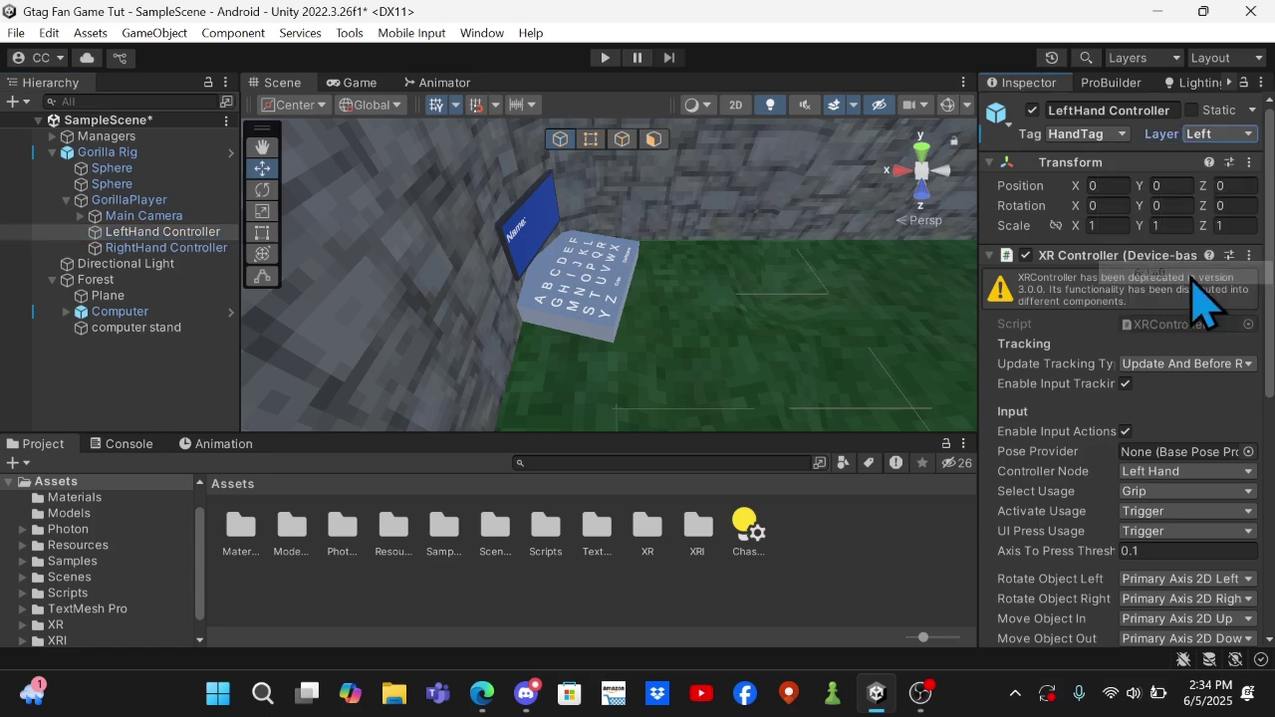
left_click(225, 248)
left_click(1226, 133)
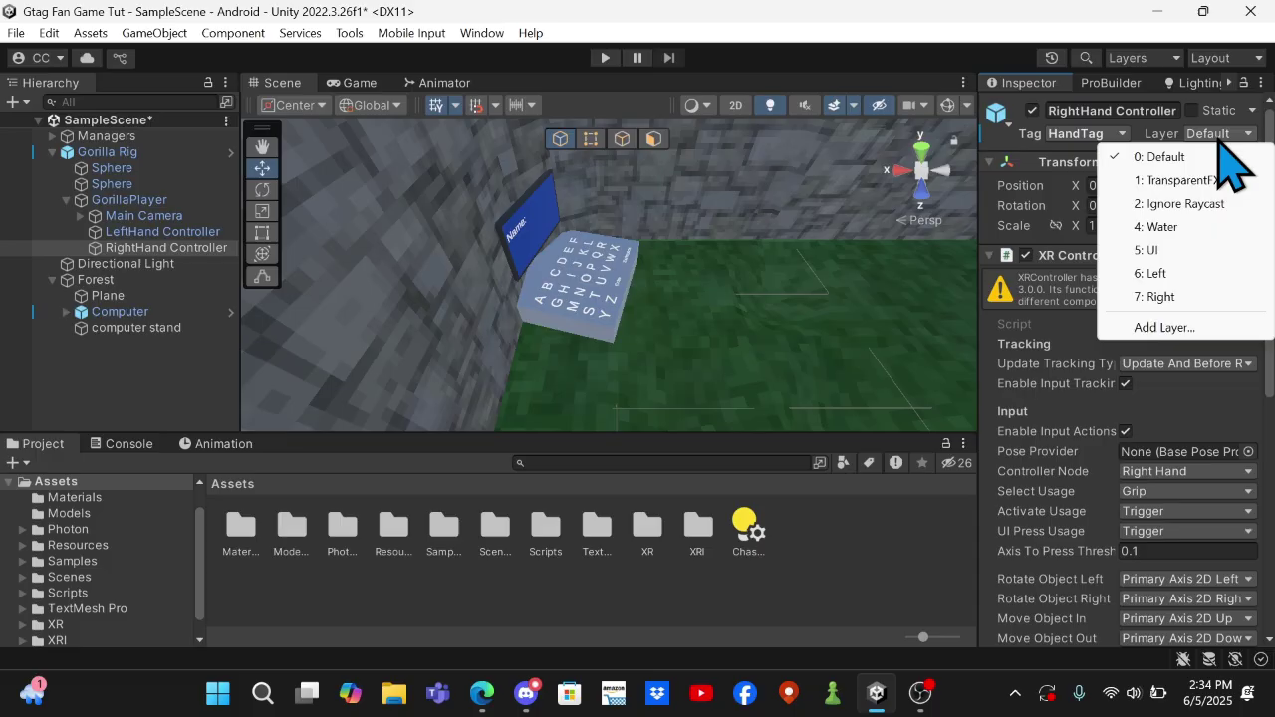
left_click(1186, 293)
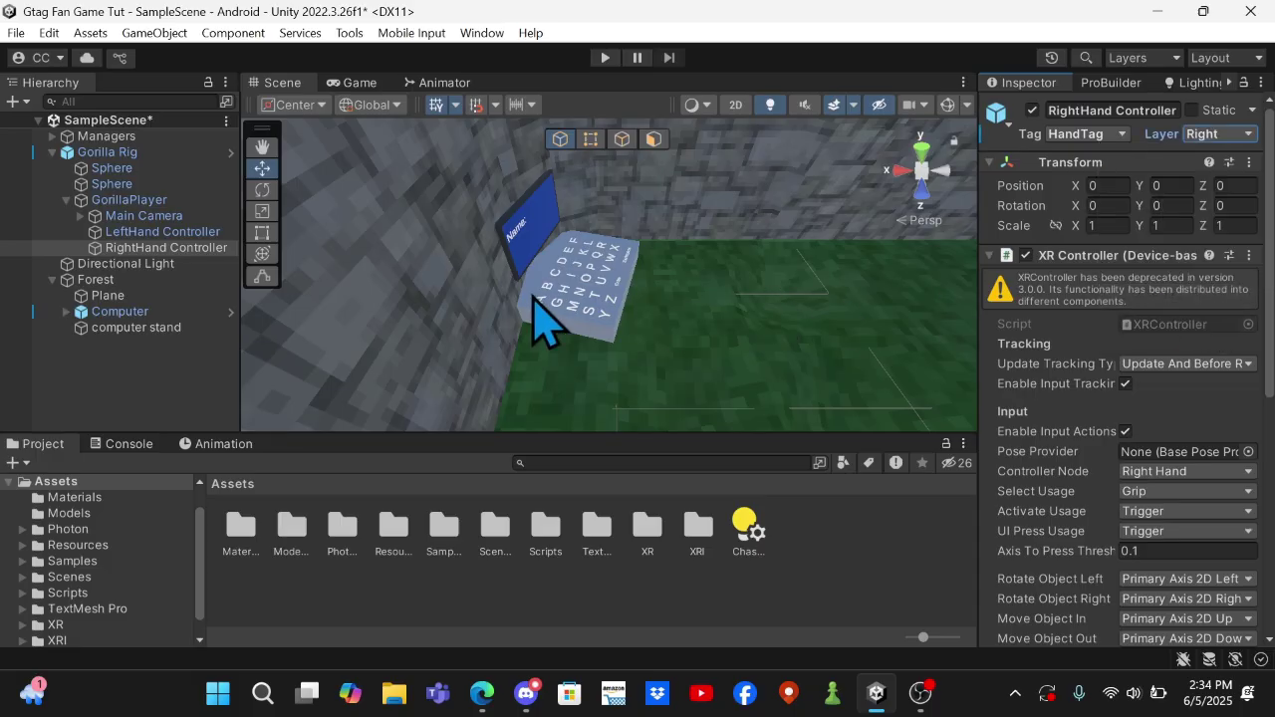
- Enter Play mode past the Photon warning and bring the left hand over the name keyboard
left_click(607, 60)
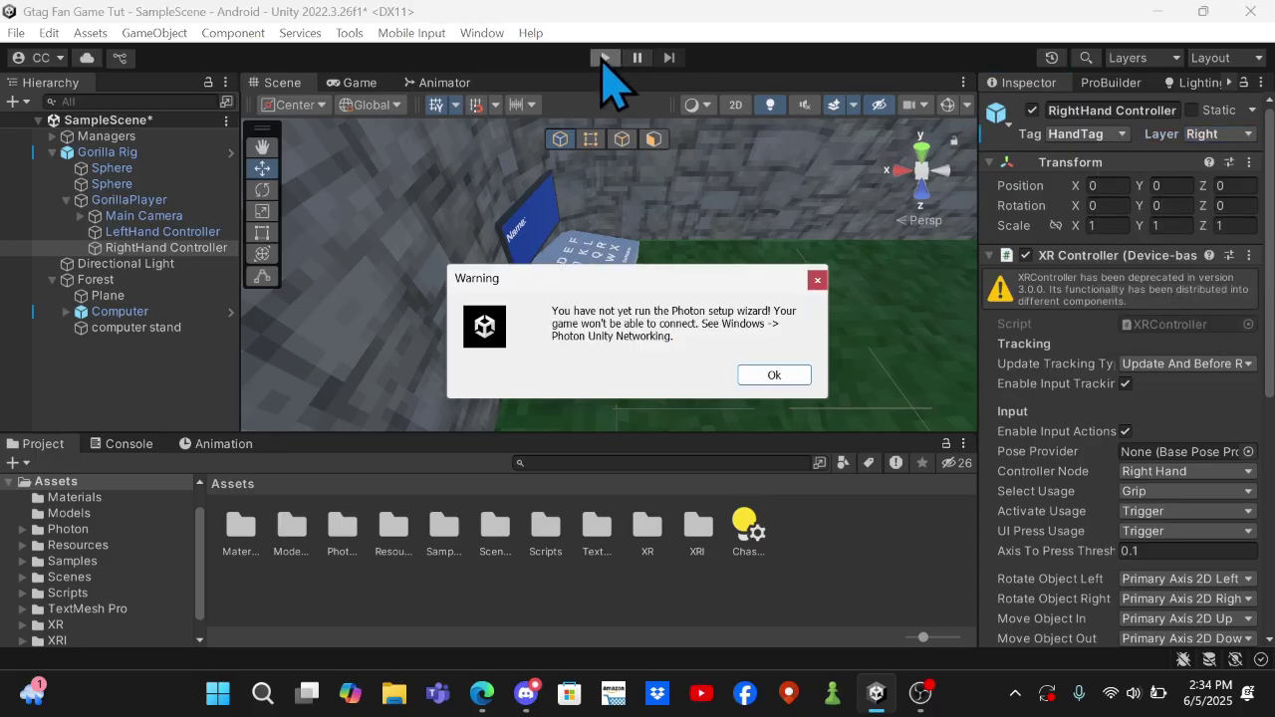
left_click(775, 379)
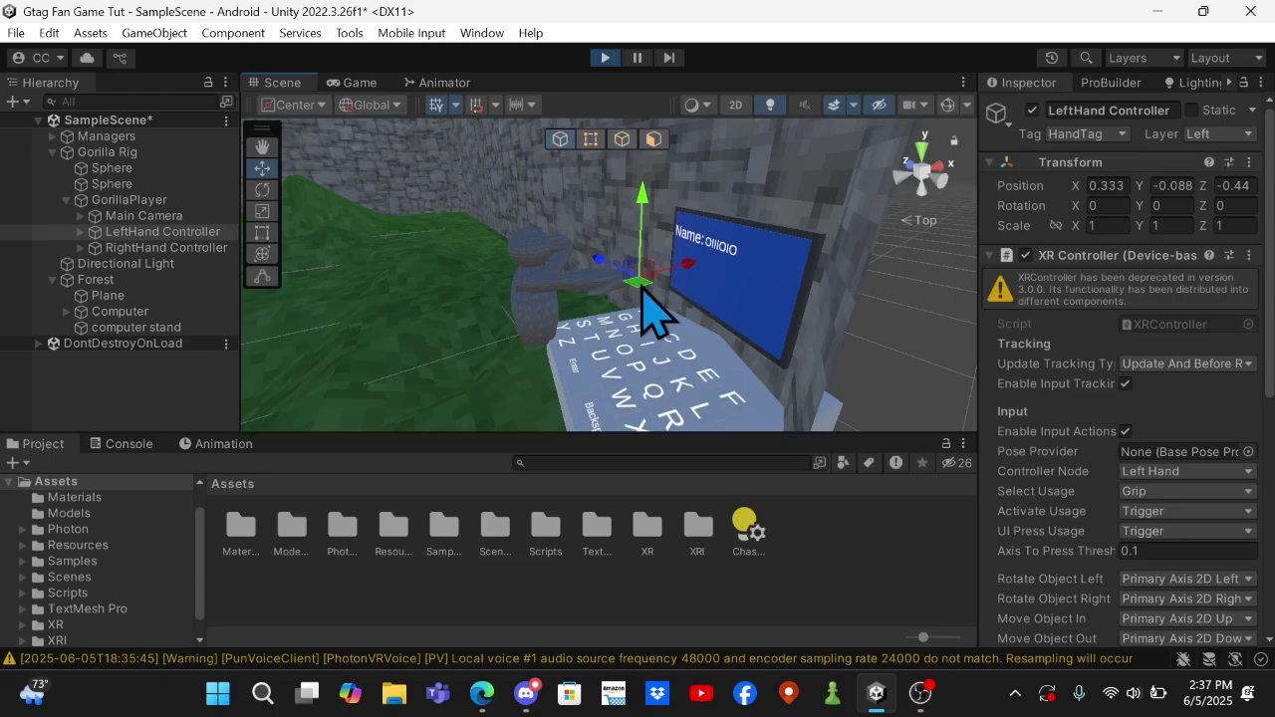
left_click_drag(643, 290, 589, 454)
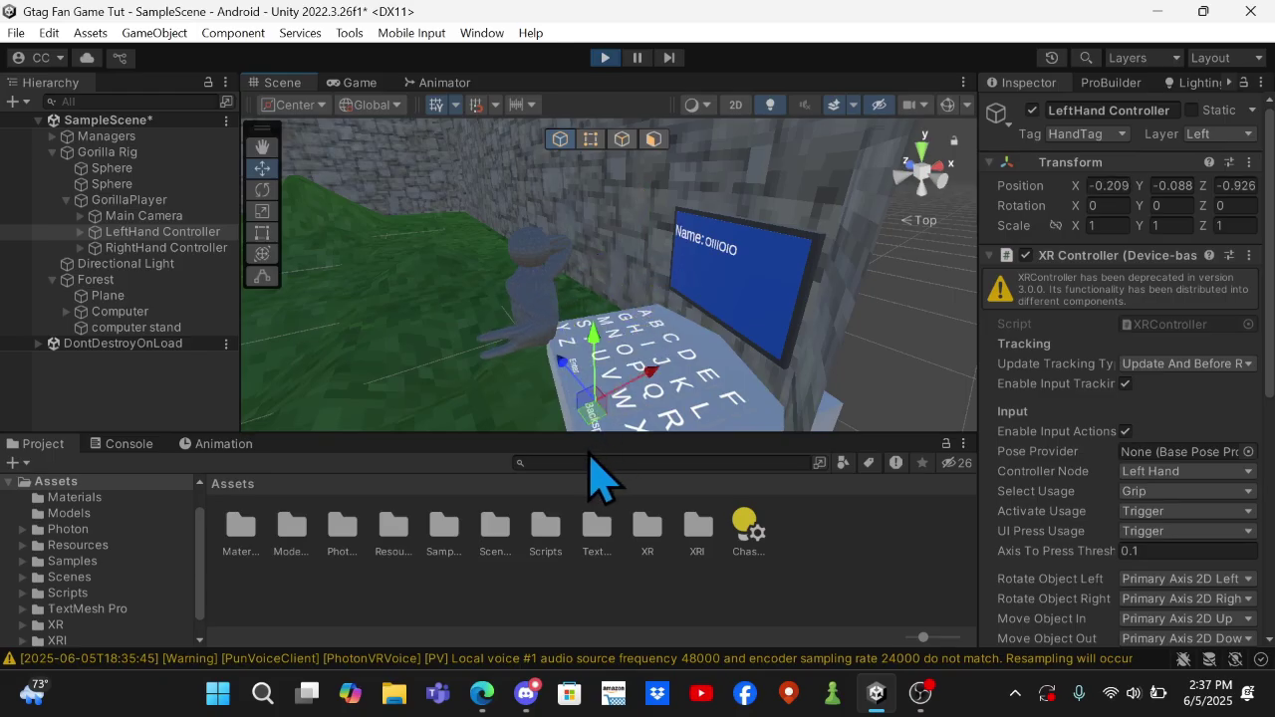
- Press several name-keyboard keys by moving the LeftHand Controller onto them
left_click_drag(595, 339, 606, 298)
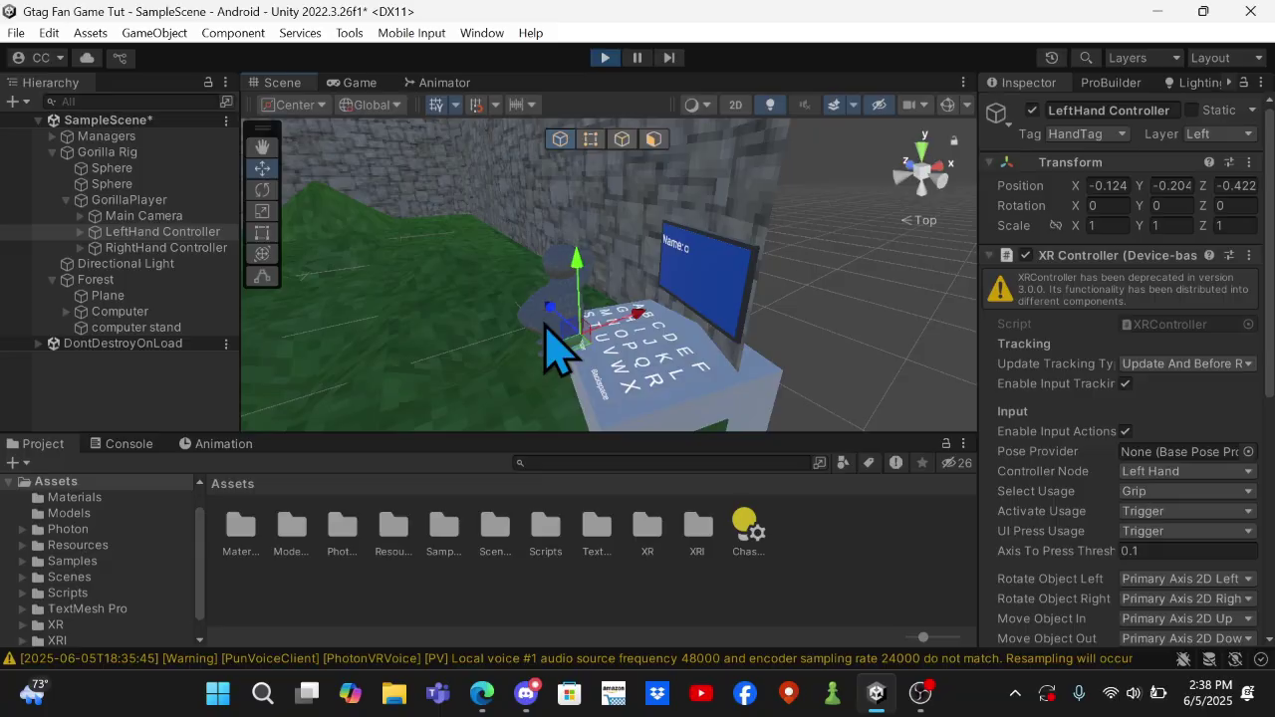
scroll(545, 329, "up", 4)
left_click_drag(522, 356, 487, 326)
left_click_drag(586, 329, 635, 342)
left_click_drag(564, 269, 602, 391)
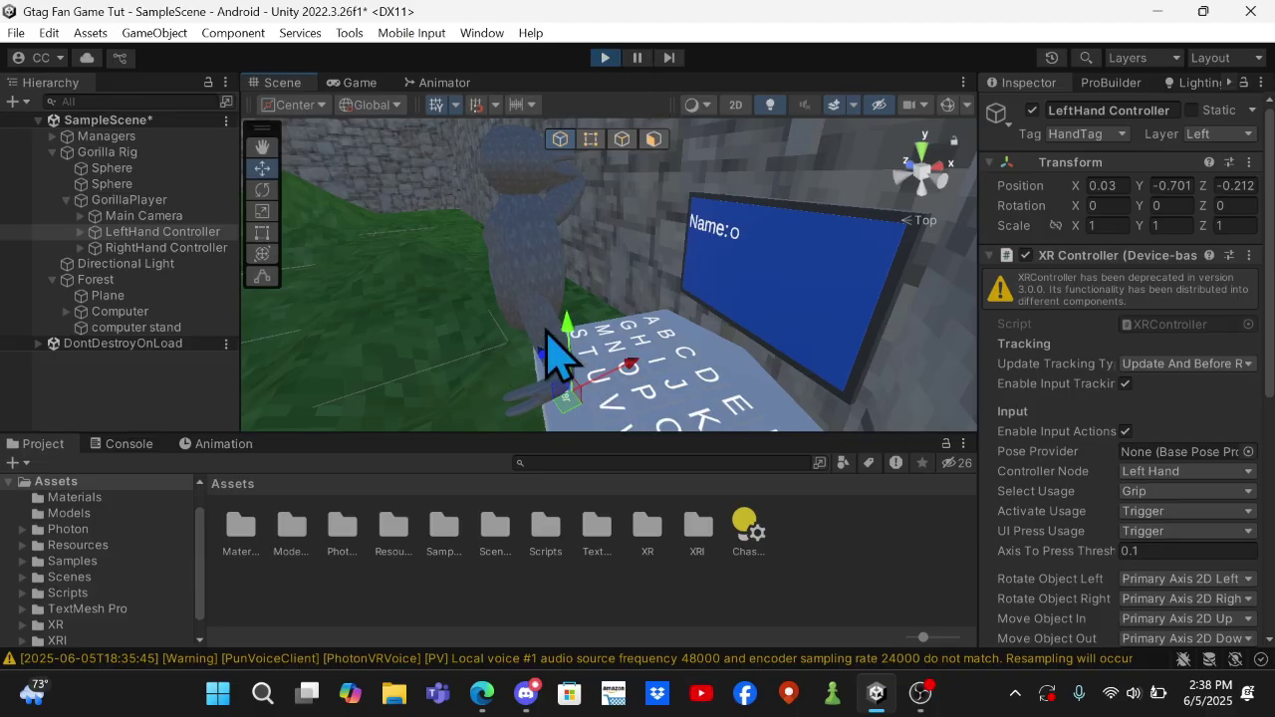
mouse_move(558, 354)
left_mouse_down("alt")
mouse_move(484, 239)
mouse_move(598, 250)
left_mouse_up("alt")
- Stop Play mode and open the Player prefab from Resources/PhotonVR
left_click(603, 254)
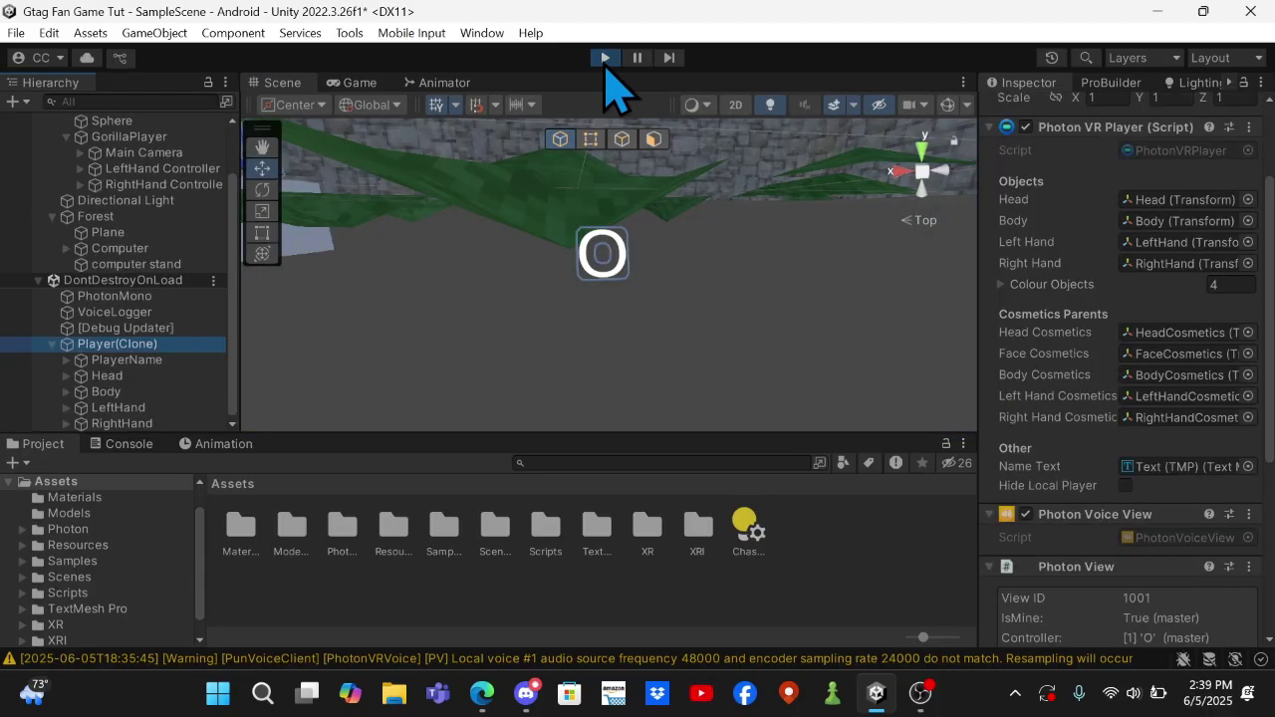
left_click(606, 59)
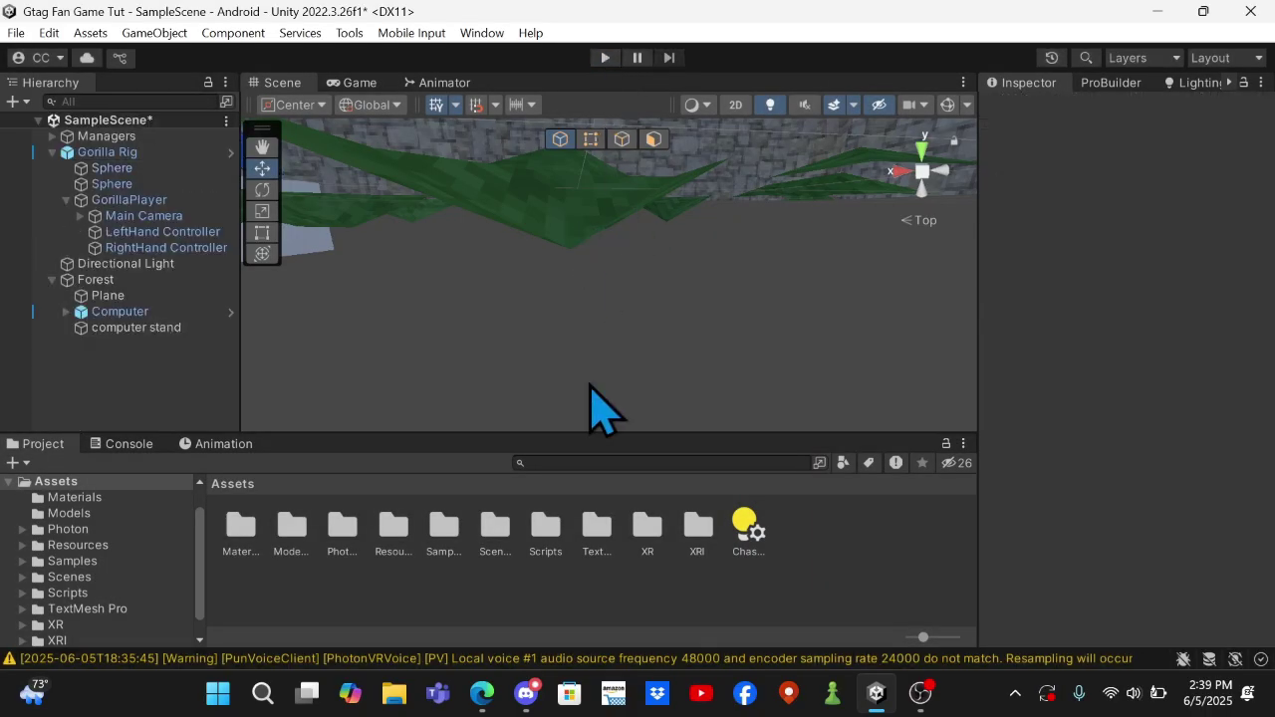
double_click(397, 530)
double_click(294, 534)
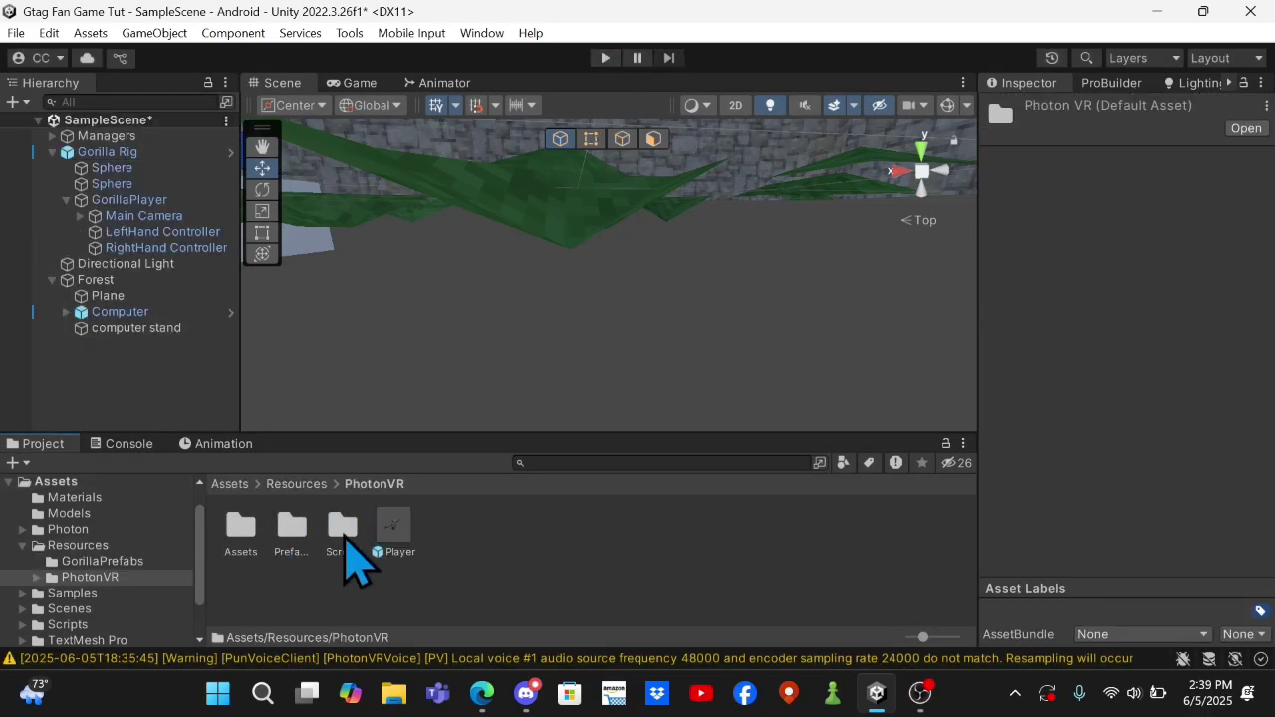
double_click(405, 550)
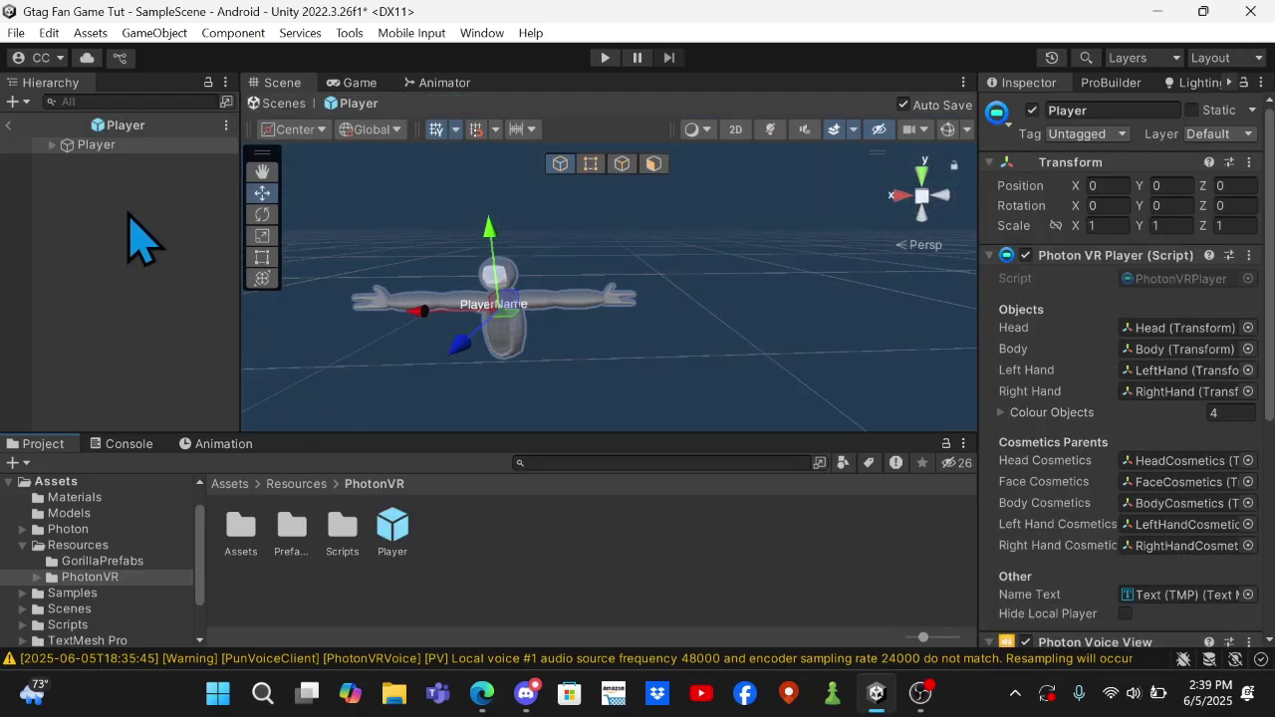
- Nest PlayerName under Head in the Player prefab hierarchy
left_click(53, 146)
left_click(149, 162)
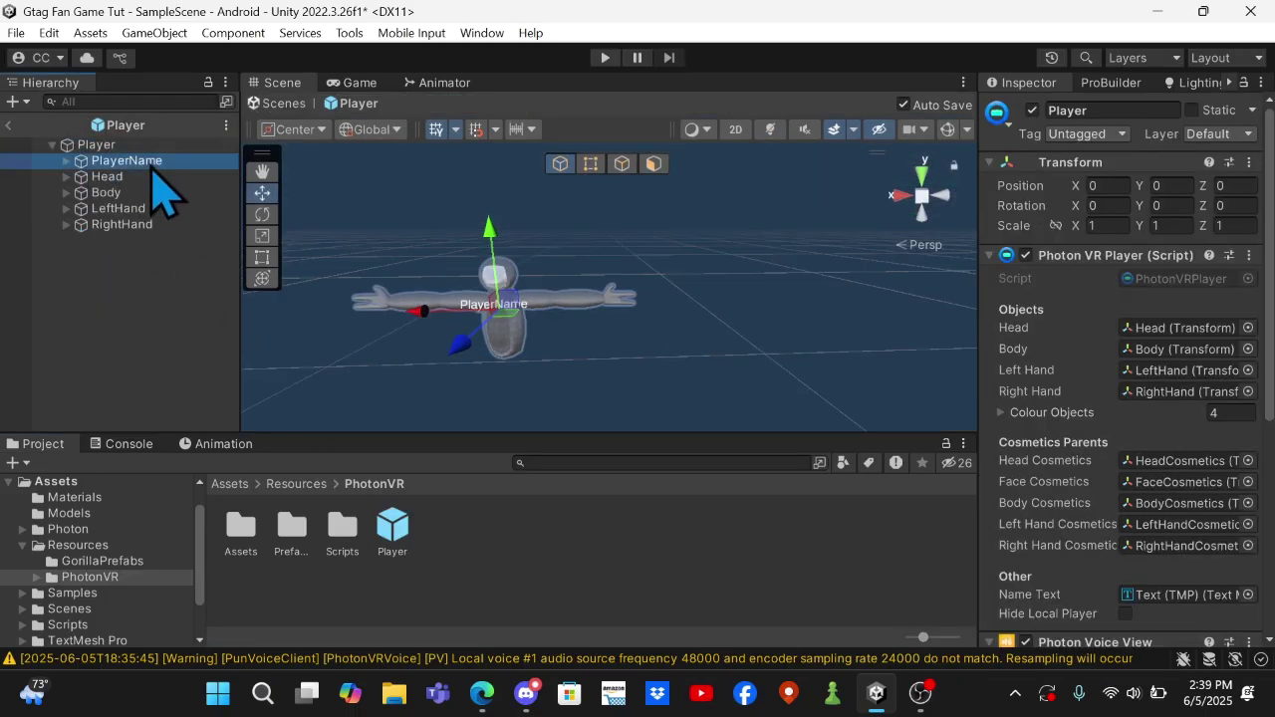
left_click_drag(152, 164, 149, 178)
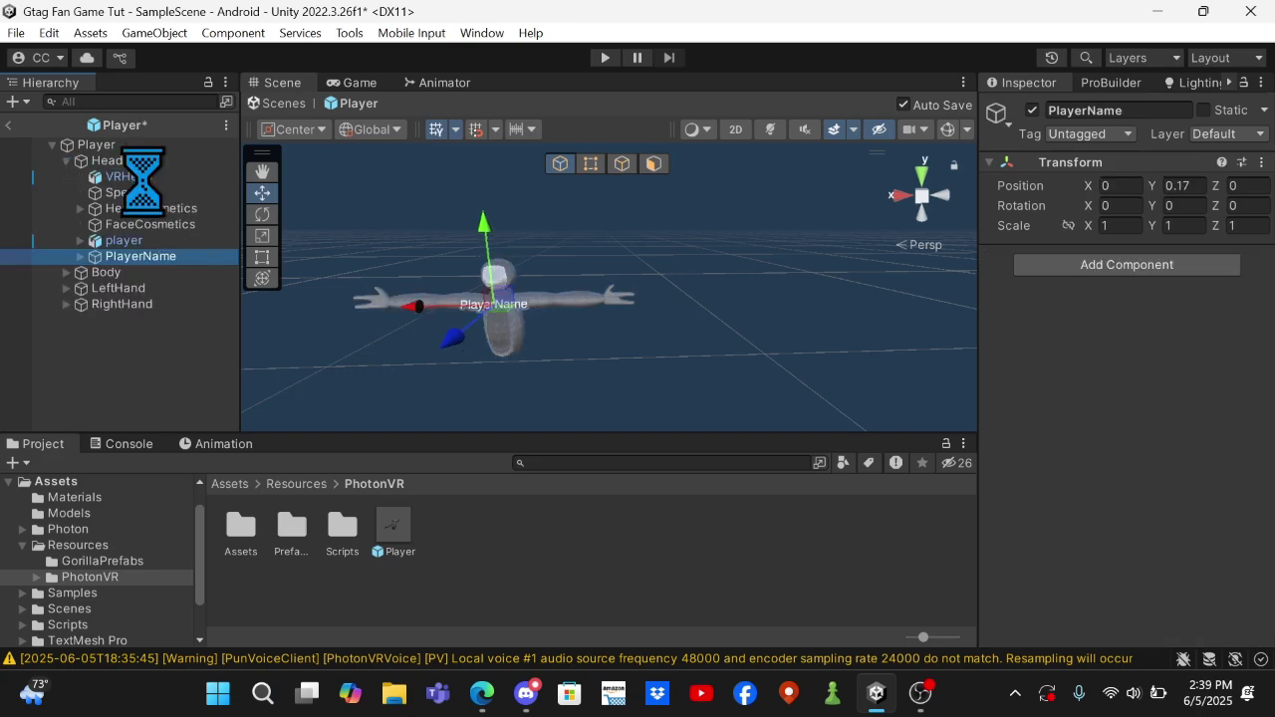
- Check PlayerName's Text (TMP) child, collapse the hierarchy, and return to SampleScene
left_click(81, 257)
left_click(134, 272)
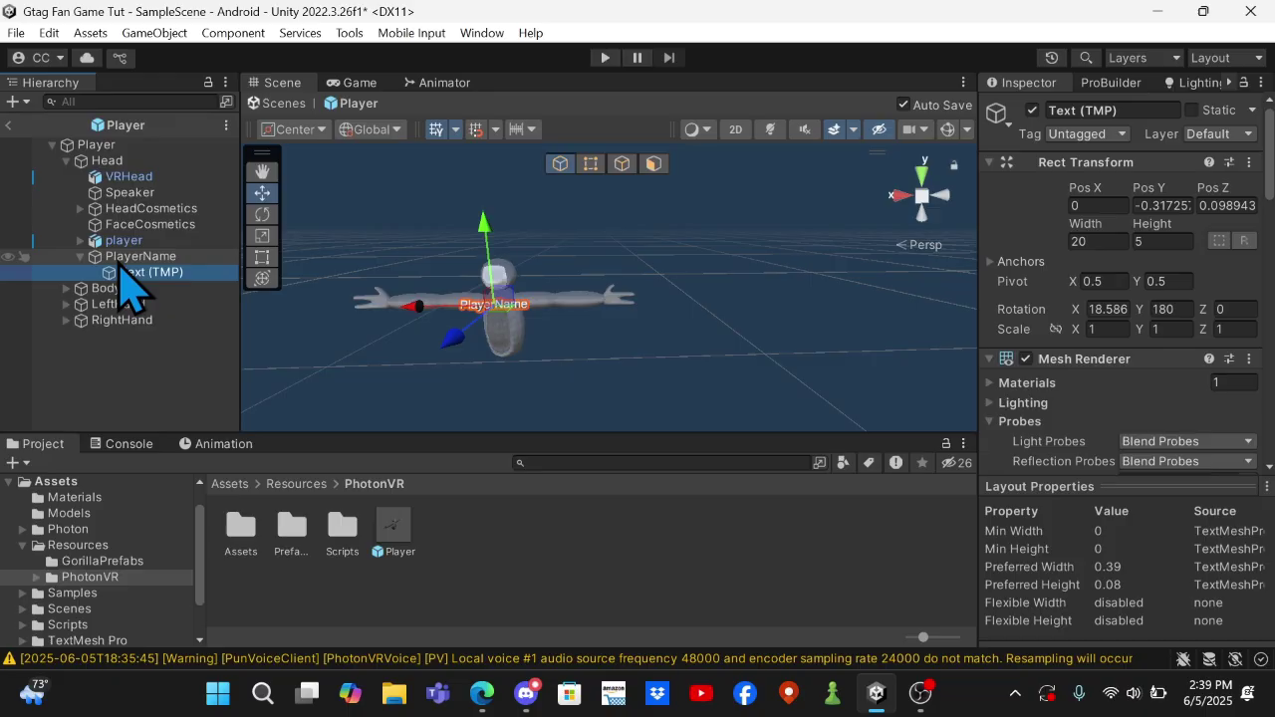
left_click(81, 258)
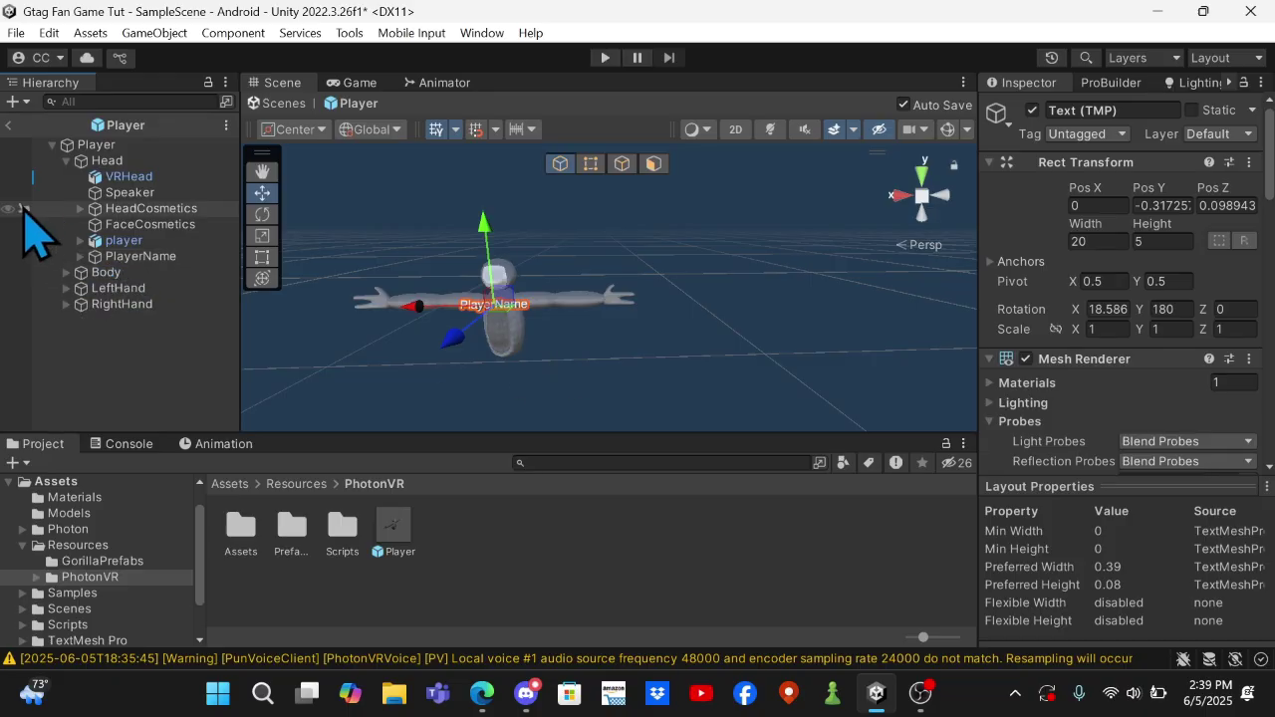
left_click(52, 146)
left_click(8, 124)
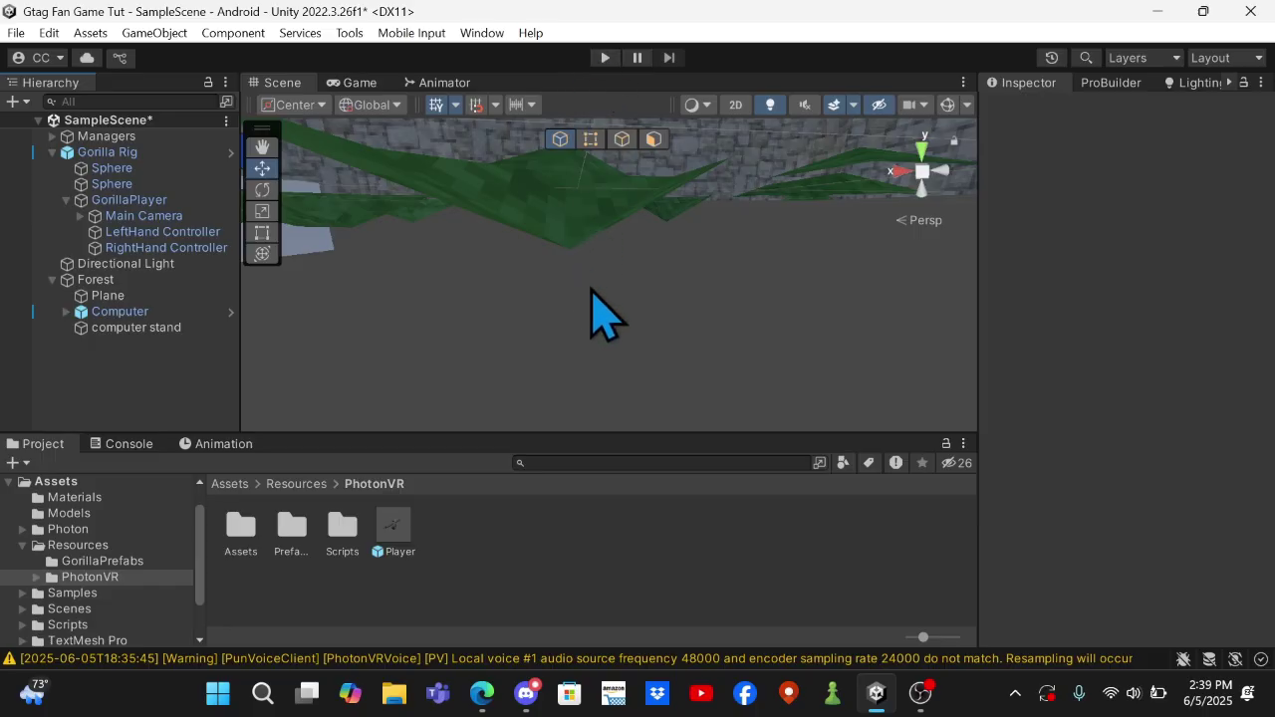
- Save SampleScene with Ctrl+S, then end the screen capture in OBS Studio
key("ctrl+s")
left_click(923, 700)
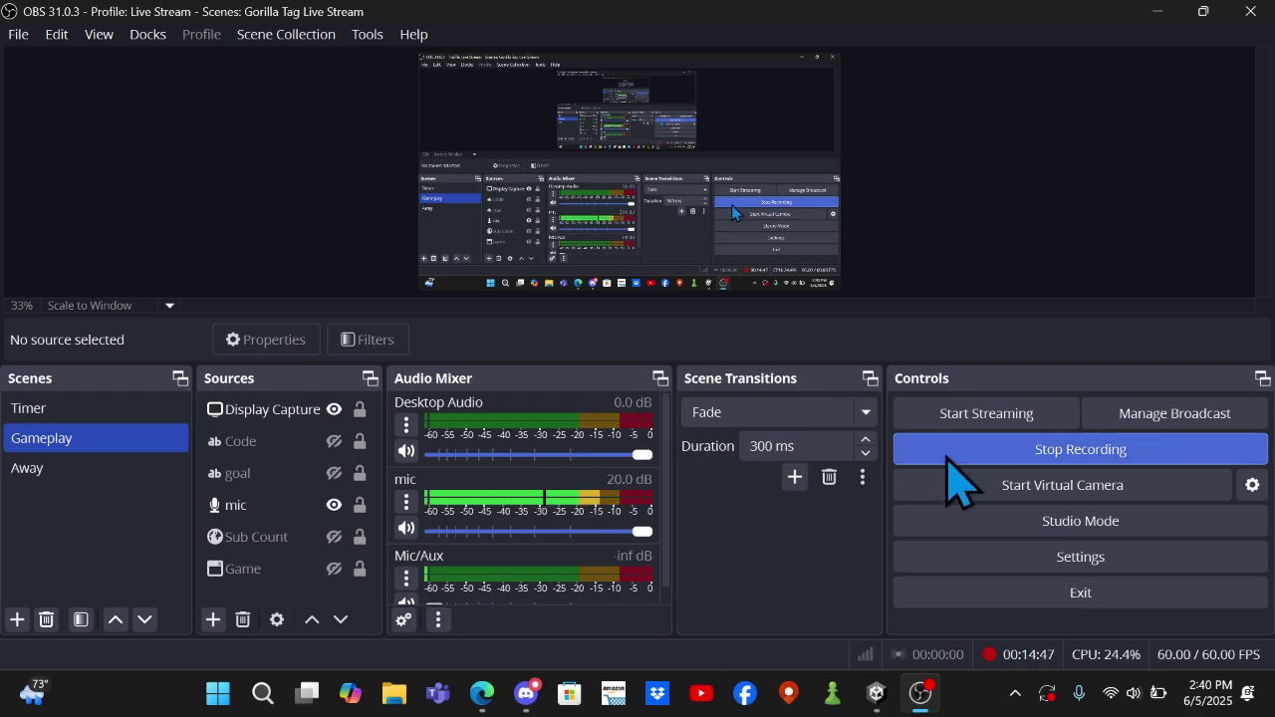
left_click(947, 460)
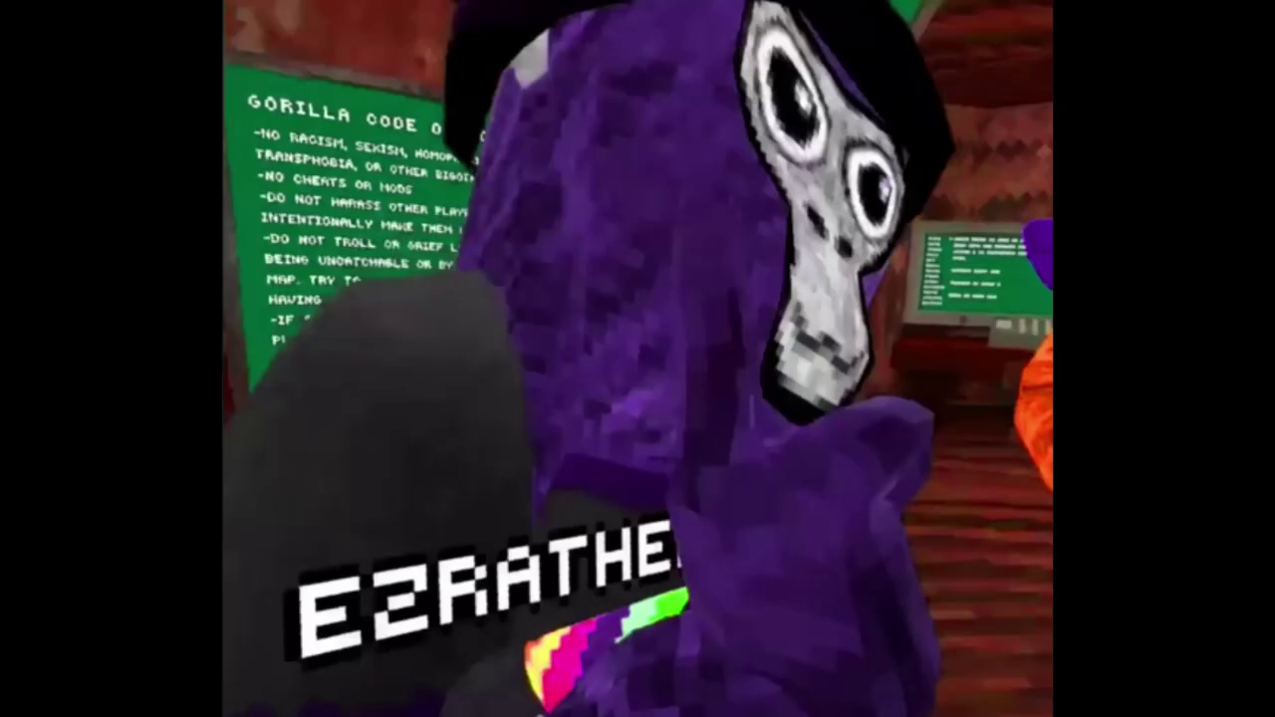